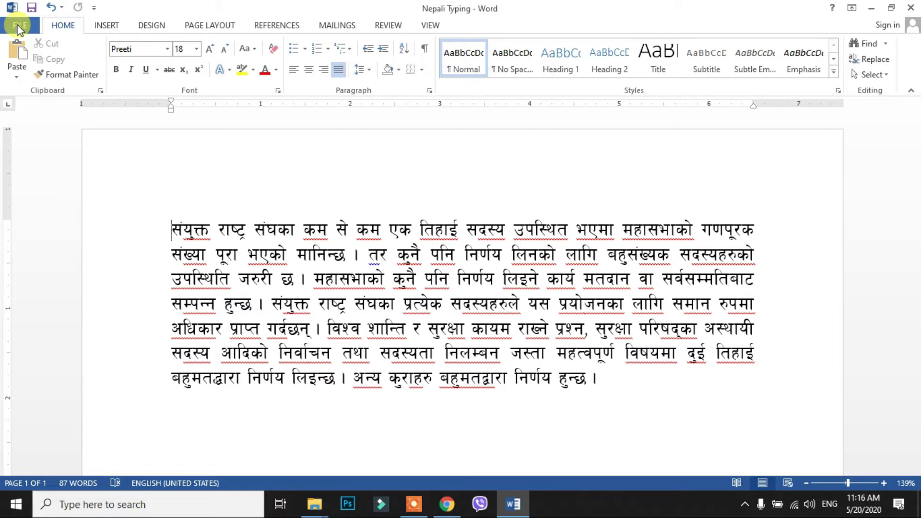
Step: Select all the text, and separately the first line's opening words from संयुक्त to भएमा, clearing each selection
{"action": "key", "text": "ctrl+a"}
{"action": "key", "text": "Left"}
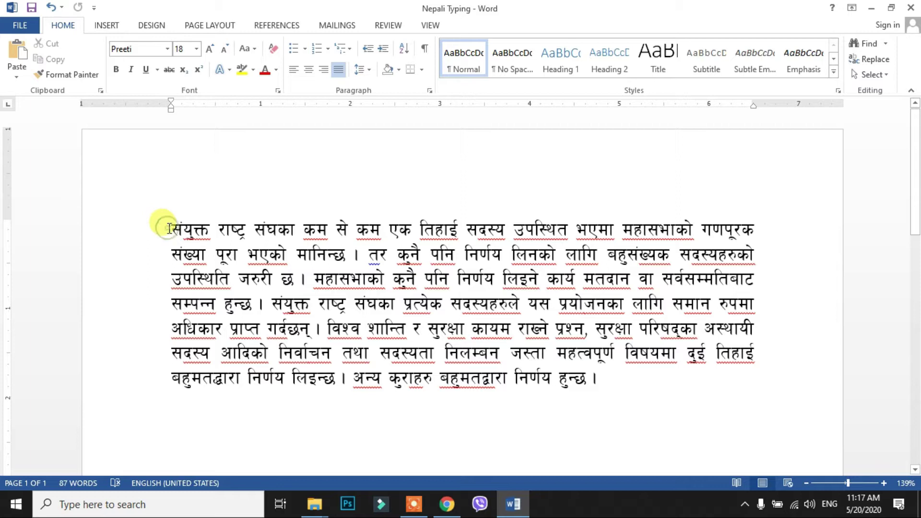
{"action": "left_click_drag", "start_coordinate": [174, 227], "coordinate": [613, 231]}
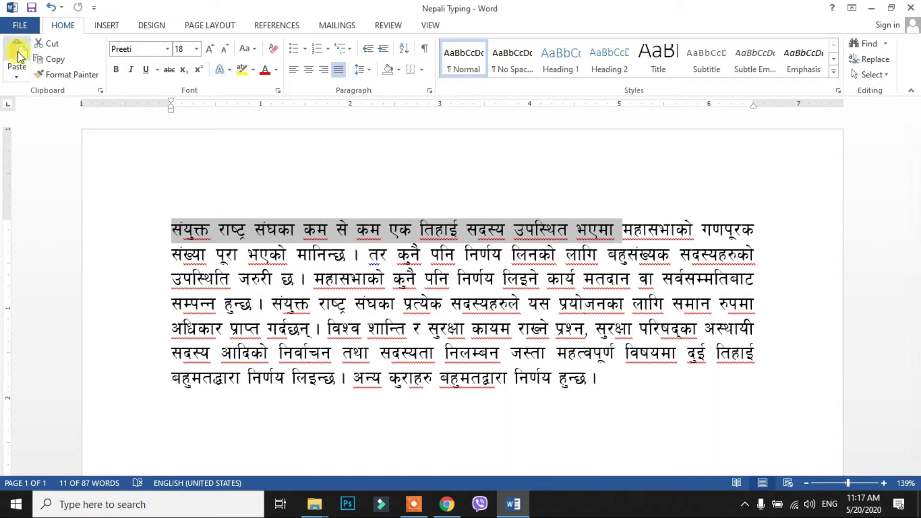
{"action": "left_click", "coordinate": [211, 231]}
{"action": "left_click", "coordinate": [170, 226]}
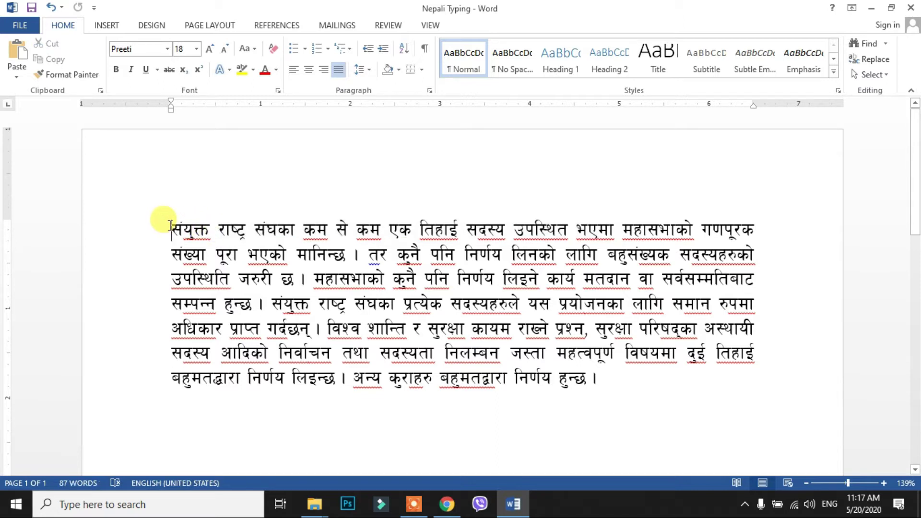
Step: Select the start of the first word, and separately the whole paragraph, finishing with nothing selected
{"action": "double_click", "coordinate": [170, 225]}
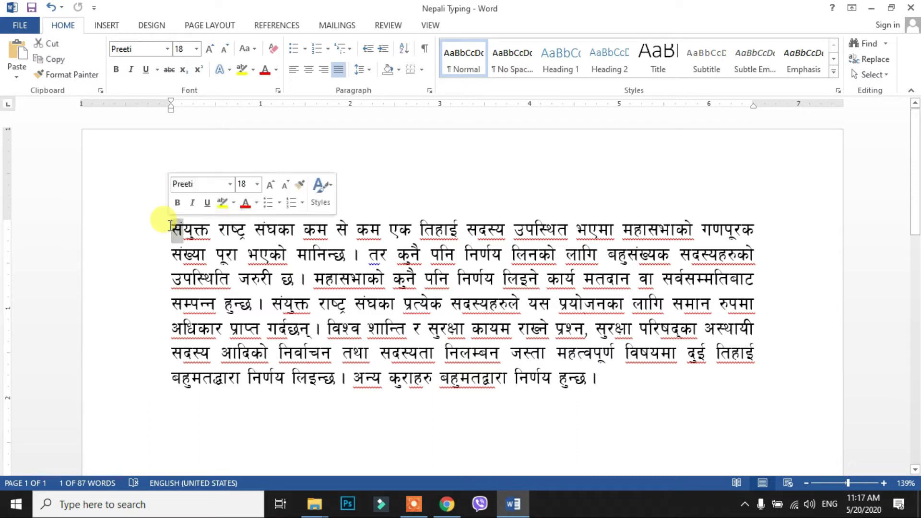
{"action": "left_click_drag", "start_coordinate": [170, 226], "coordinate": [187, 236]}
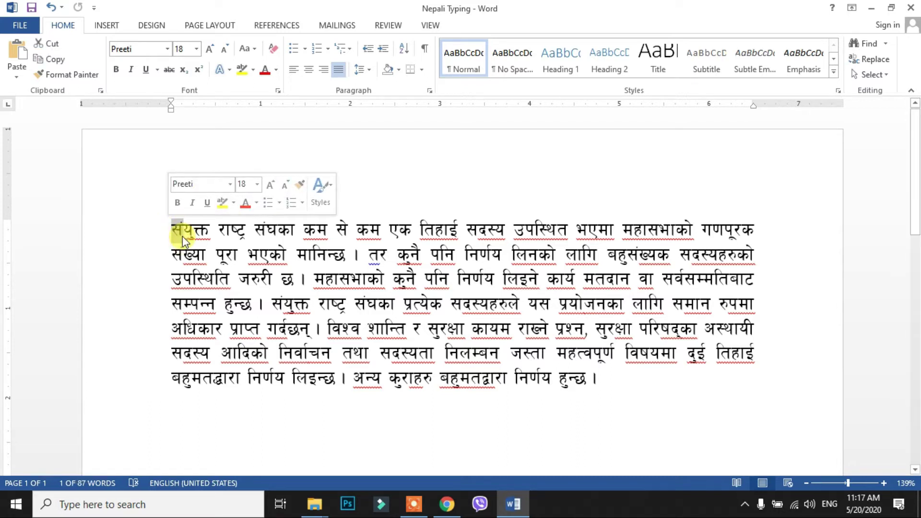
{"action": "left_click", "coordinate": [169, 224]}
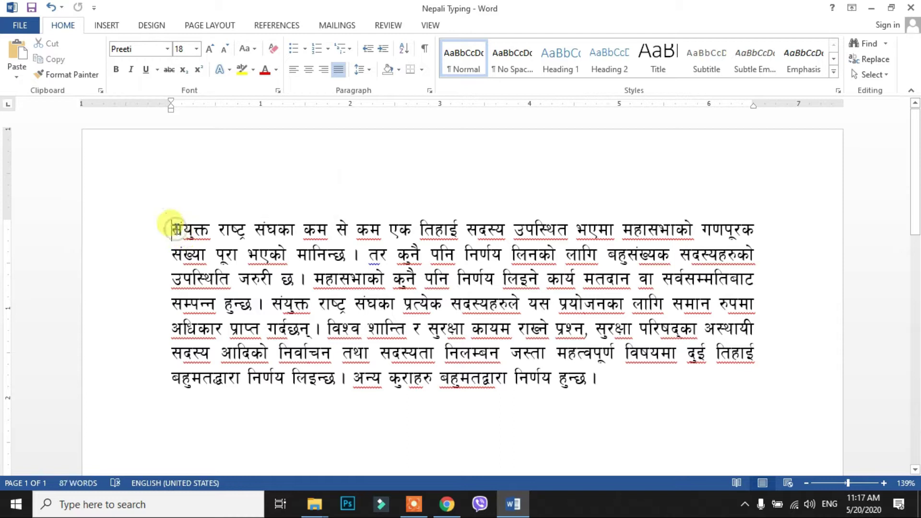
{"action": "triple_click", "coordinate": [169, 224]}
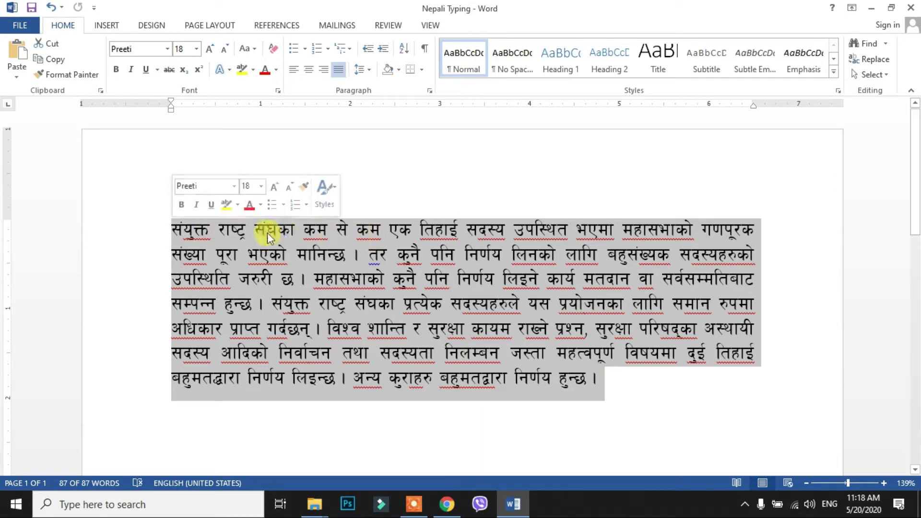
{"action": "left_click", "coordinate": [173, 238]}
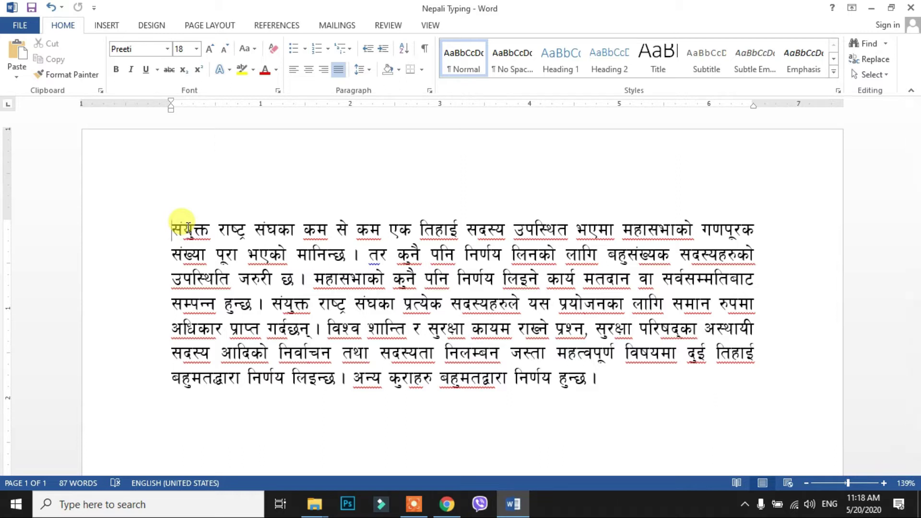
Step: Extend the selection character by character from the paragraph's start through the first four words, संयुक्त राष्ट्र संघका कम
{"action": "key", "text": "shift+Right"}
{"action": "key", "text": "shift+Right"}
{"action": "key", "text": "shift+Right"}
{"action": "key", "text": "shift+Right"}
{"action": "key", "text": "shift+Right"}
{"action": "key", "text": "shift+Right"}
{"action": "key", "text": "shift+Right"}
{"action": "key", "text": "shift+Right"}
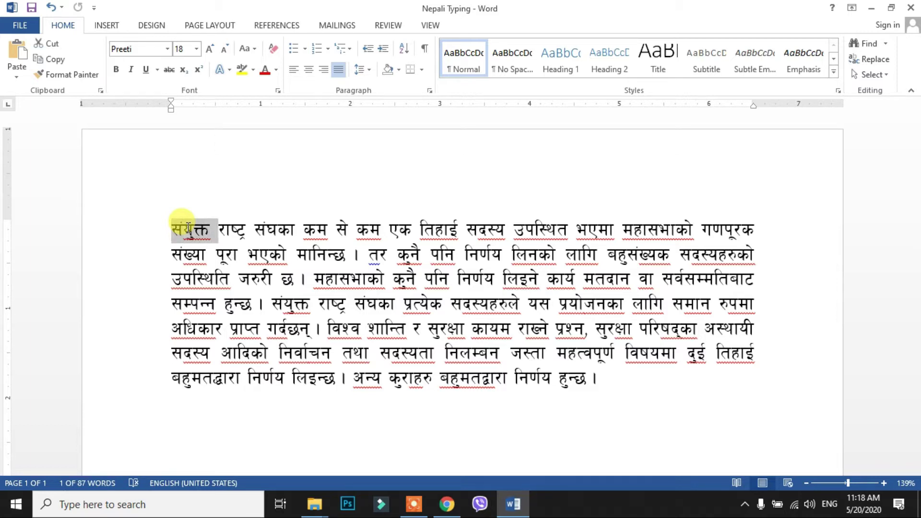
{"action": "key", "text": "shift+Right"}
{"action": "key", "text": "shift+Right"}
{"action": "key", "text": "shift+Right"}
{"action": "key", "text": "shift+Right"}
{"action": "key", "text": "shift+Right"}
{"action": "key", "text": "shift+Right"}
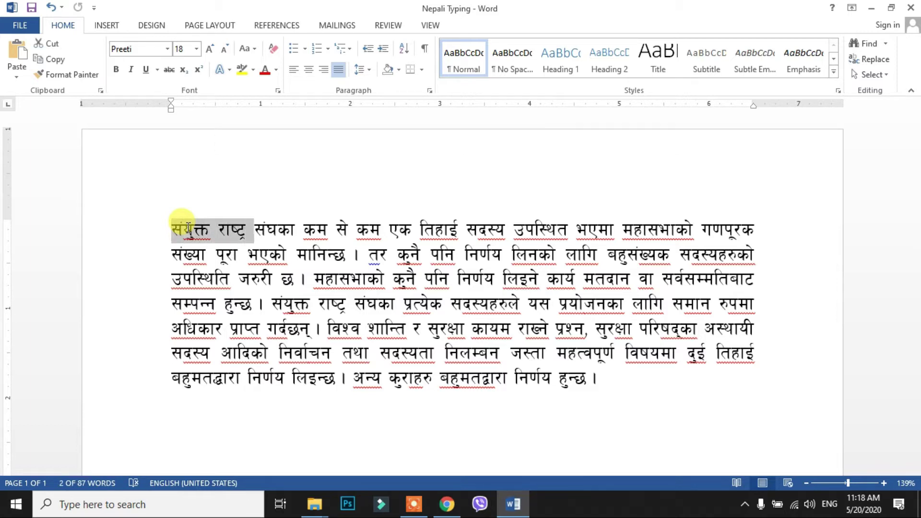
{"action": "key", "text": "shift+Right"}
{"action": "key", "text": "shift+Right"}
{"action": "key", "text": "shift+Right"}
{"action": "key", "text": "shift+Right"}
{"action": "key", "text": "shift+Right"}
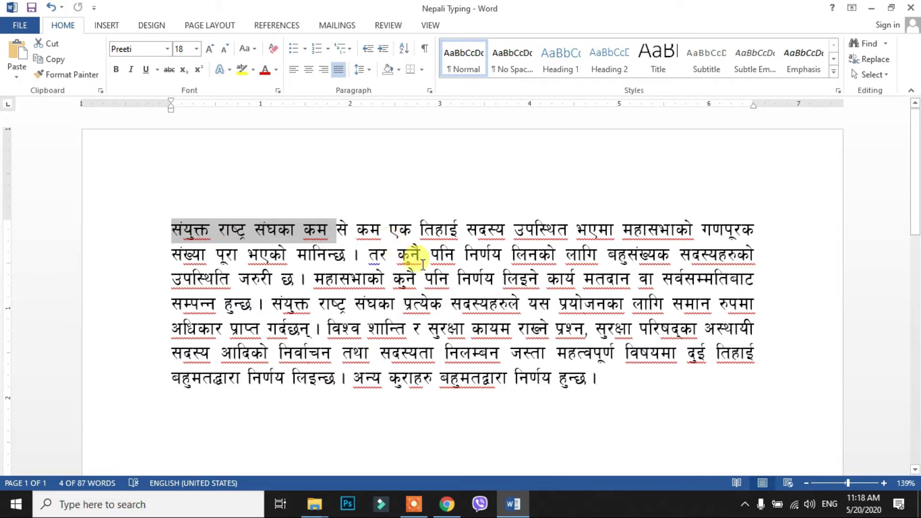
Step: Select the paragraph's entire first line in two ways, by its end point and to the line end, and clear the selection
{"action": "left_click", "coordinate": [170, 229]}
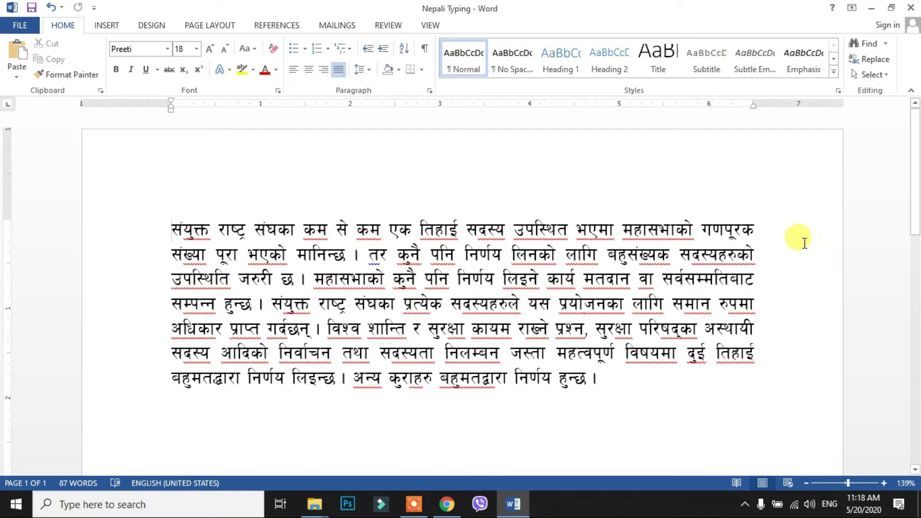
{"action": "left_click", "coordinate": [758, 228], "text": "shift"}
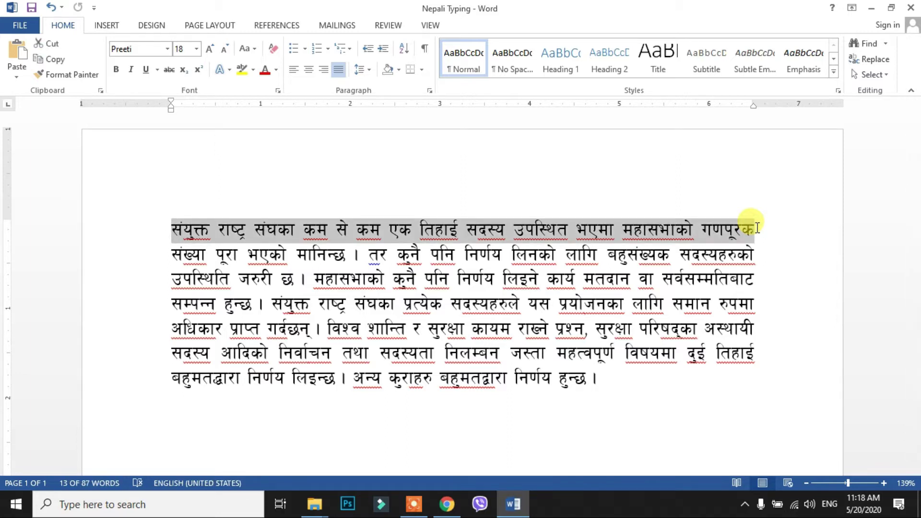
{"action": "left_click", "coordinate": [174, 230]}
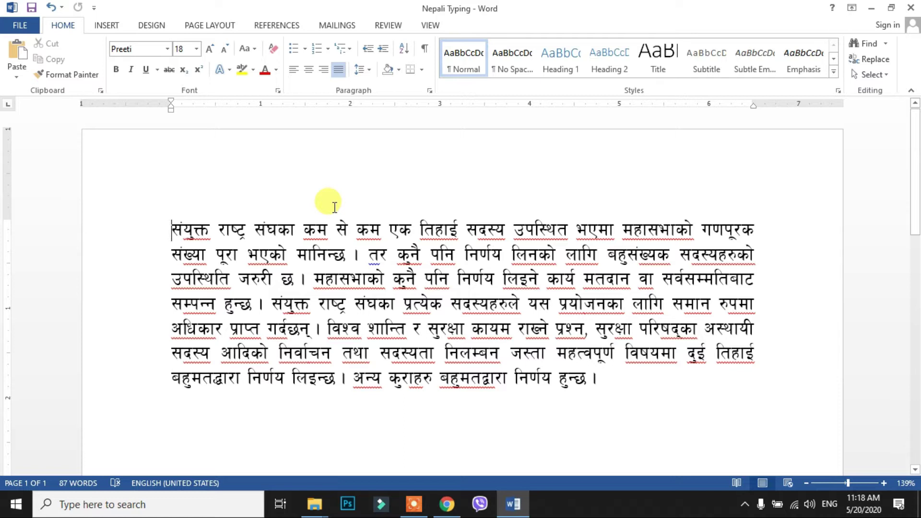
{"action": "key", "text": "shift+End"}
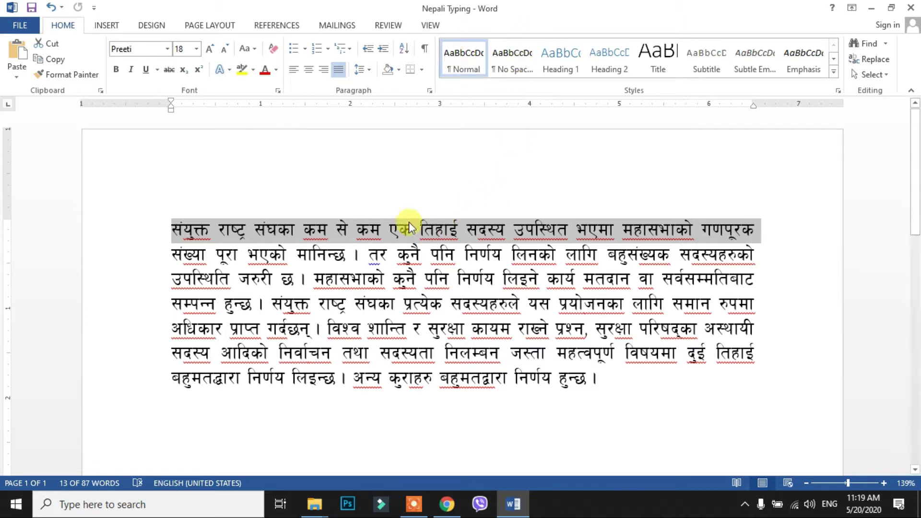
{"action": "left_click", "coordinate": [367, 292]}
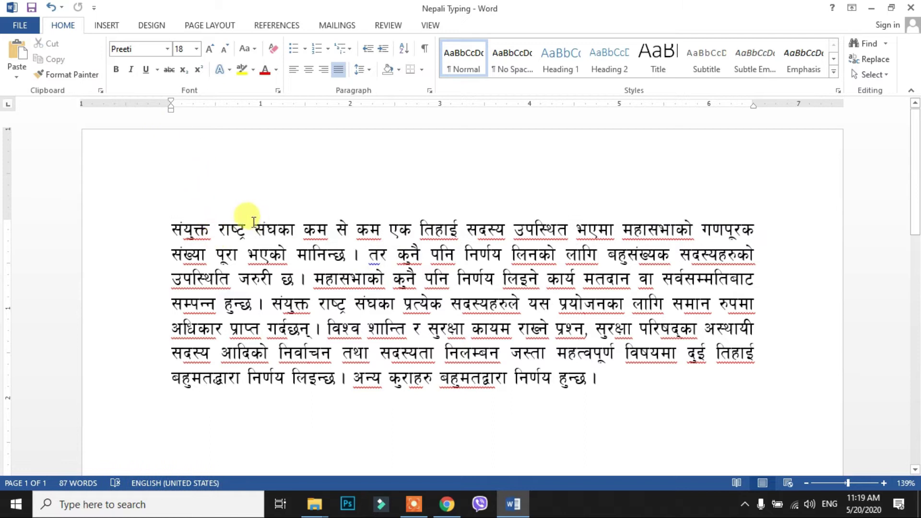
Step: Copy the paragraph's first sentence, ending in मानिन्छ ।, and paste it on the second new line below the paragraph
{"action": "left_click_drag", "start_coordinate": [169, 224], "coordinate": [355, 249]}
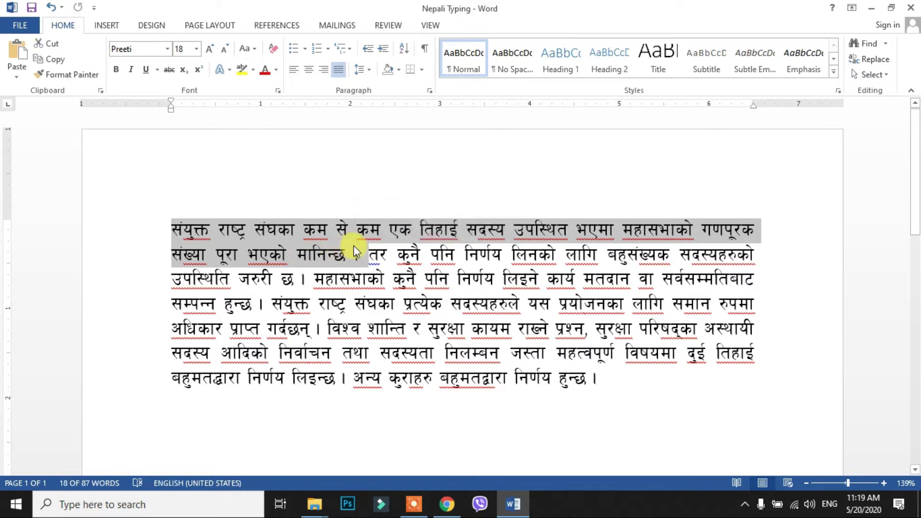
{"action": "left_click", "coordinate": [57, 62]}
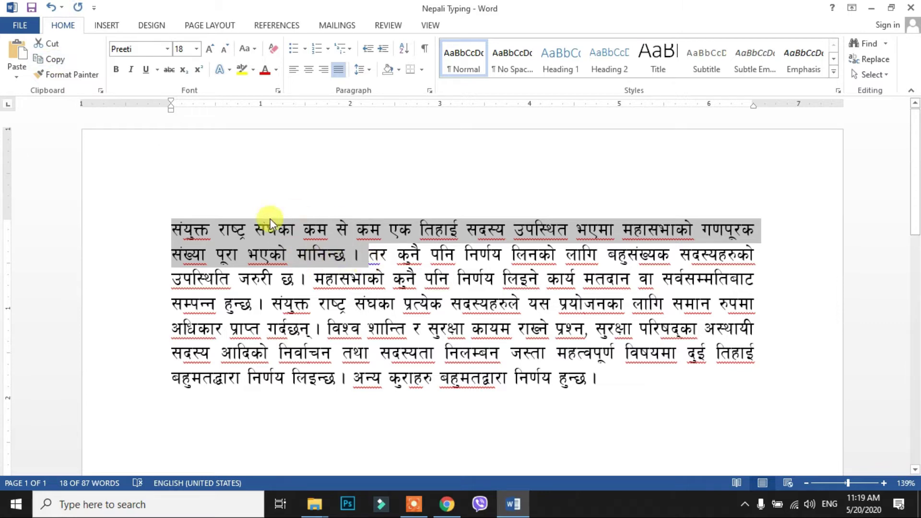
{"action": "left_click", "coordinate": [673, 390]}
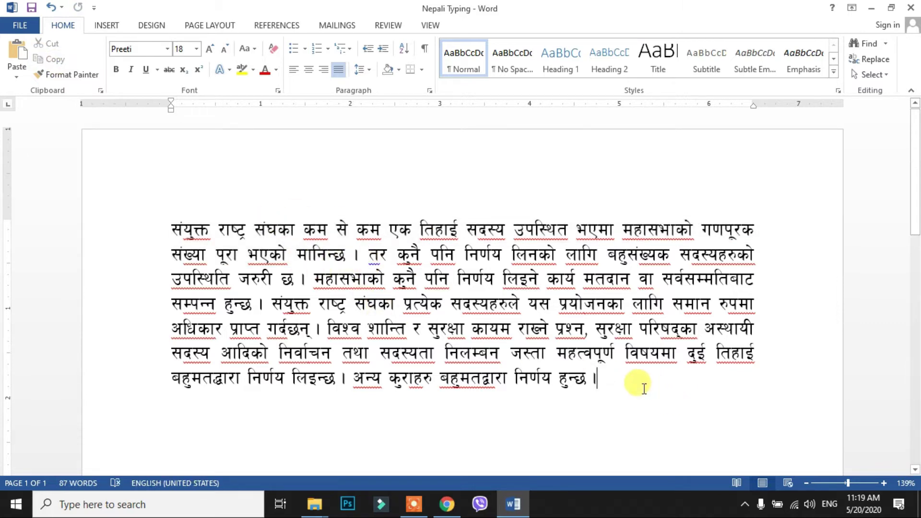
{"action": "key", "text": "Return"}
{"action": "key", "text": "Return"}
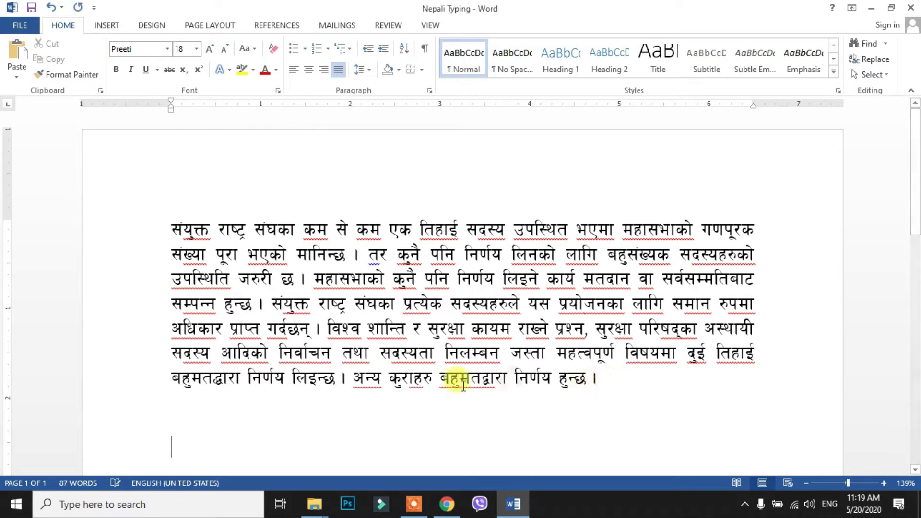
{"action": "scroll", "coordinate": [229, 396], "scroll_direction": "down", "scroll_amount": 1}
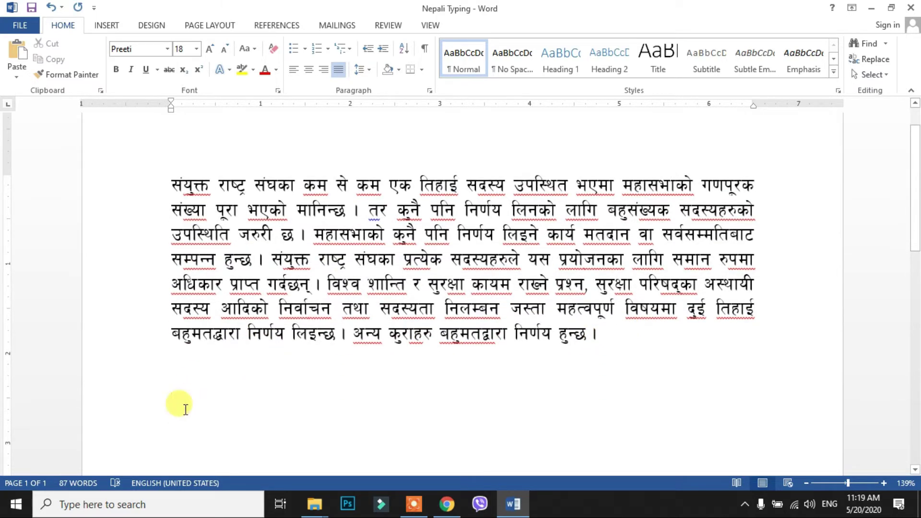
{"action": "left_click", "coordinate": [15, 54]}
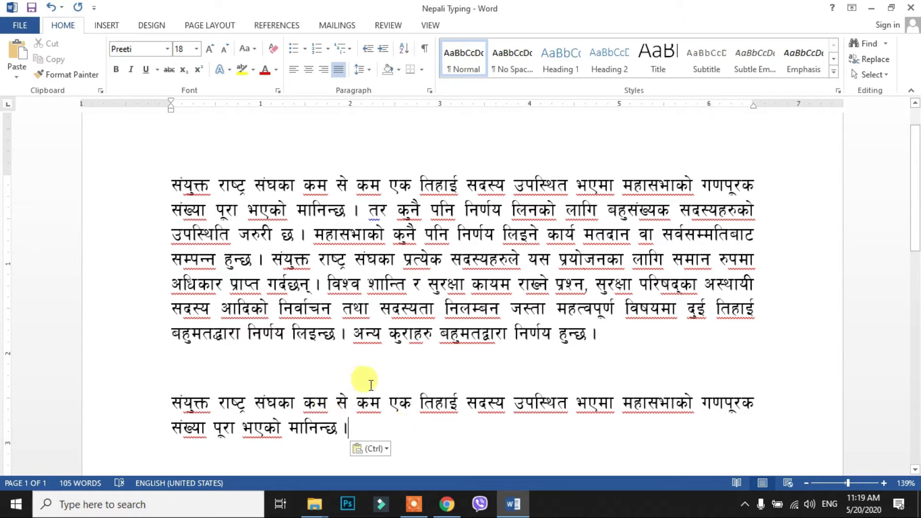
{"action": "scroll", "coordinate": [380, 392], "scroll_direction": "down", "scroll_amount": 2}
{"action": "scroll", "coordinate": [425, 350], "scroll_direction": "up", "scroll_amount": 2}
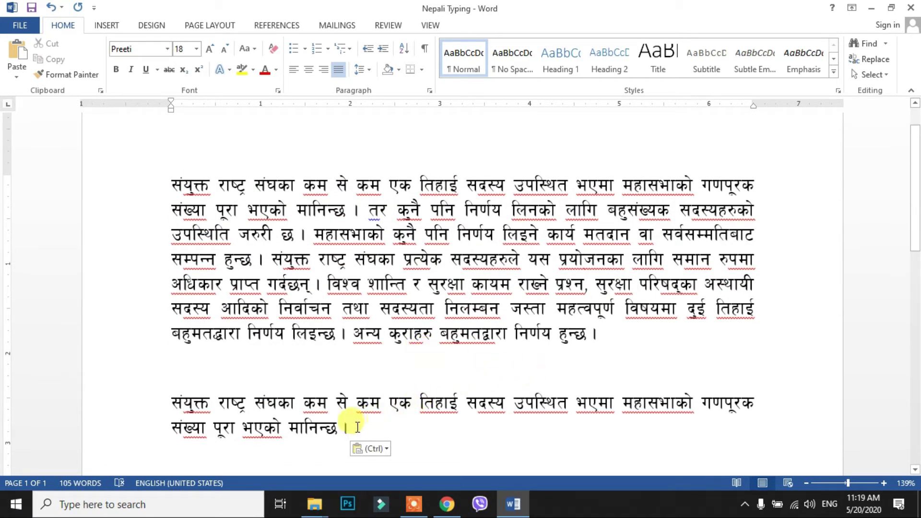
Step: Move the pasted sentence below the paragraph to the end of the main paragraph, after हुन्छ ।, by cutting and pasting
{"action": "left_click_drag", "start_coordinate": [350, 421], "coordinate": [173, 401]}
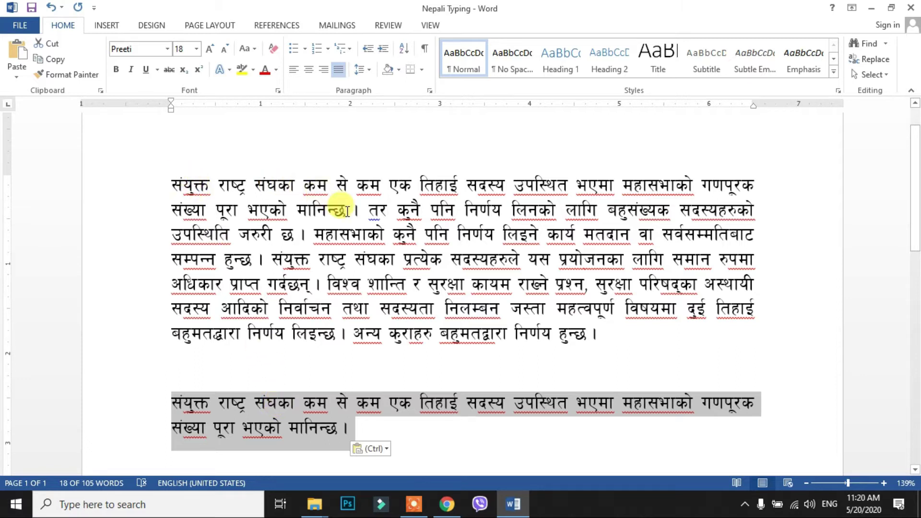
{"action": "left_click", "coordinate": [345, 210]}
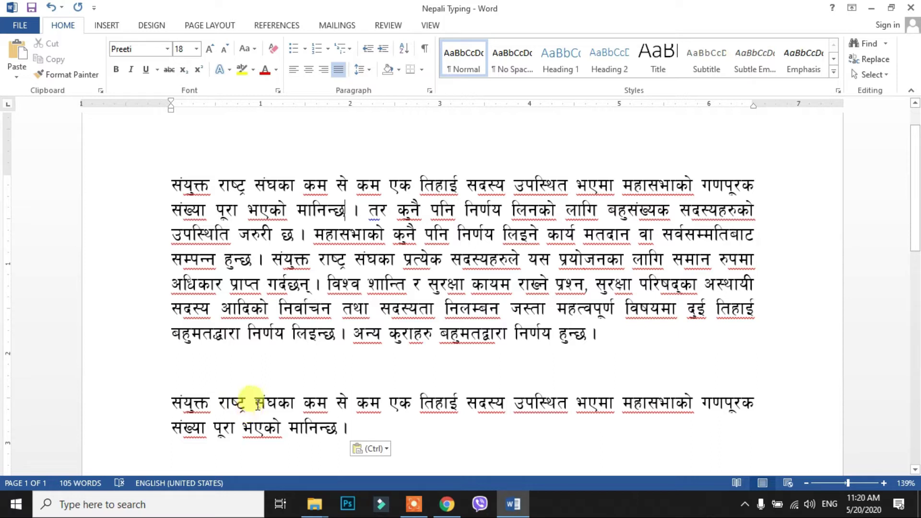
{"action": "left_click_drag", "start_coordinate": [358, 425], "coordinate": [184, 398]}
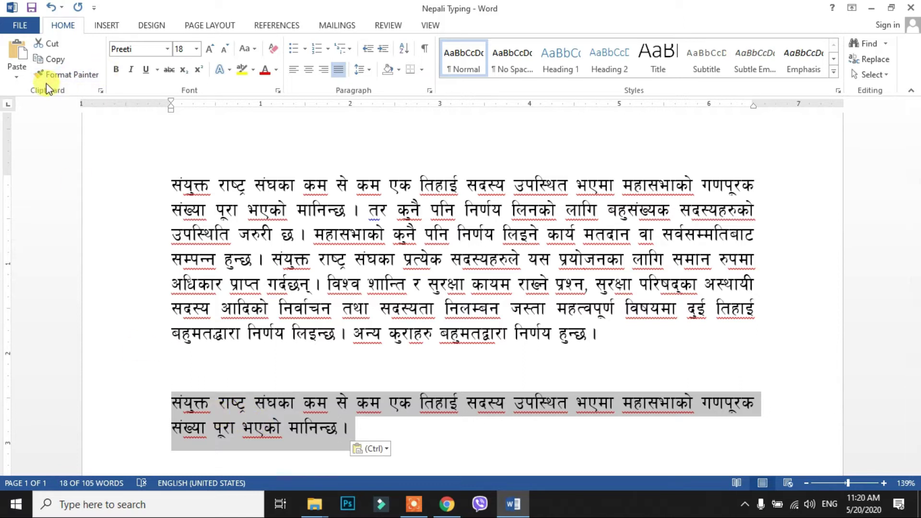
{"action": "left_click", "coordinate": [48, 43]}
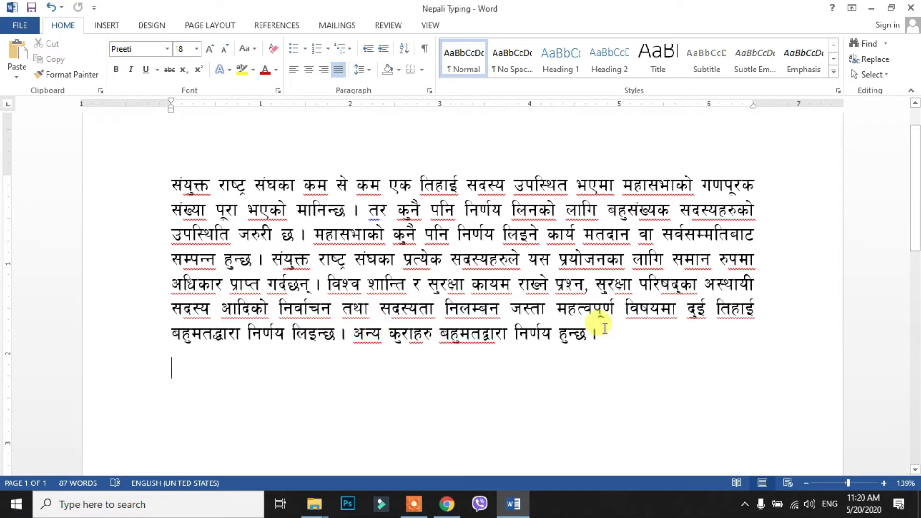
{"action": "left_click", "coordinate": [611, 333]}
{"action": "left_click", "coordinate": [16, 55]}
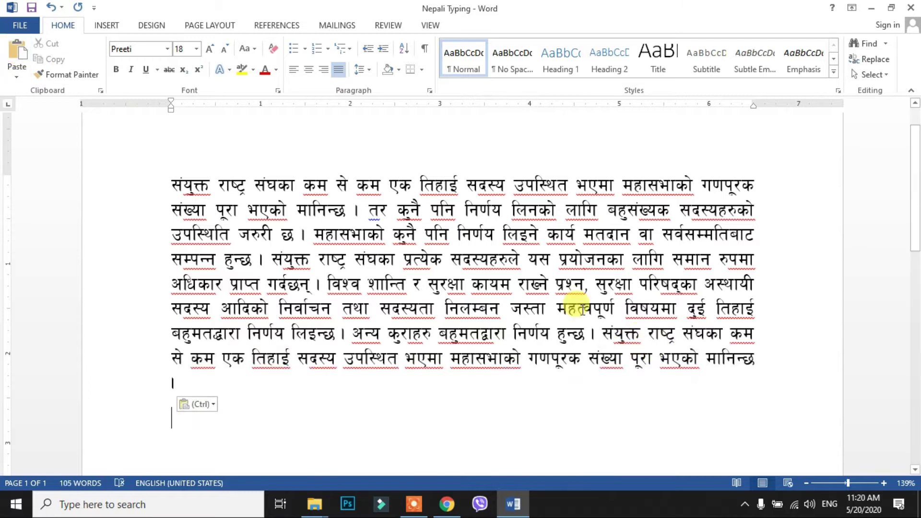
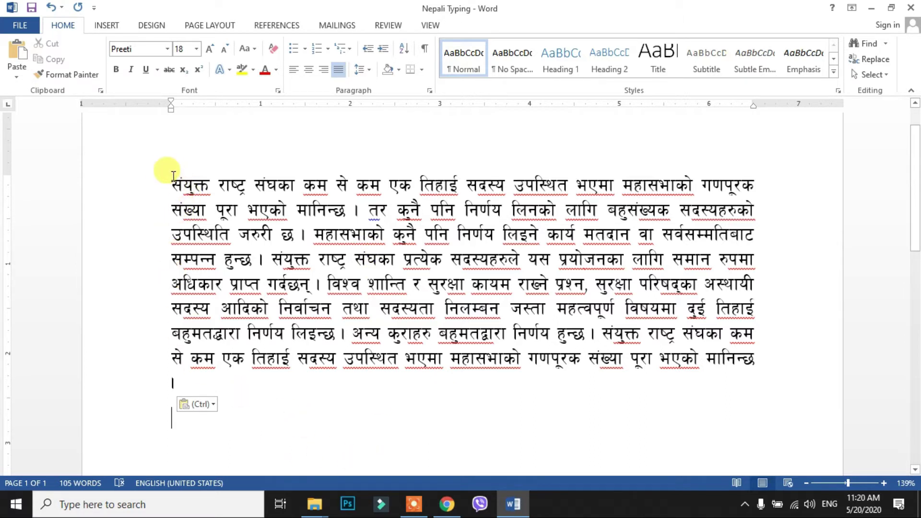
Step: Format the paragraph's first word, संयुक्त, as bold with red font colour
{"action": "left_click_drag", "start_coordinate": [174, 176], "coordinate": [205, 177]}
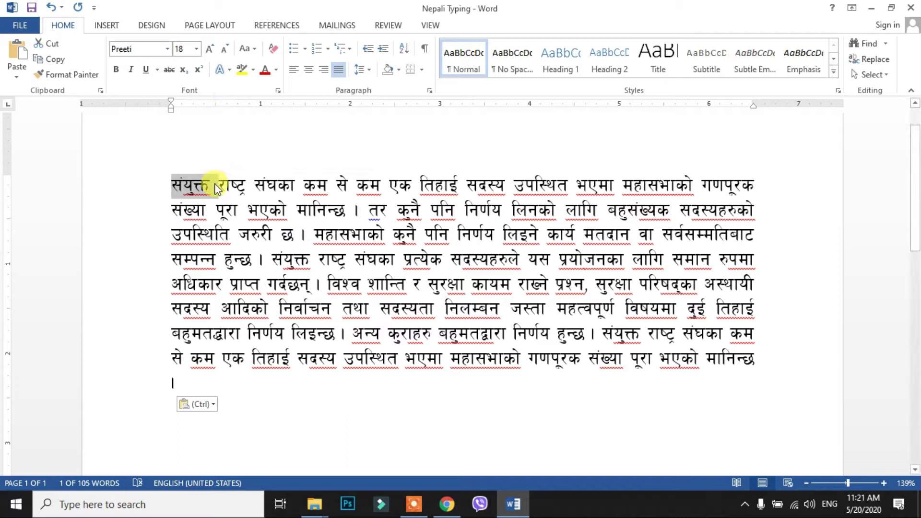
{"action": "left_click", "coordinate": [163, 187]}
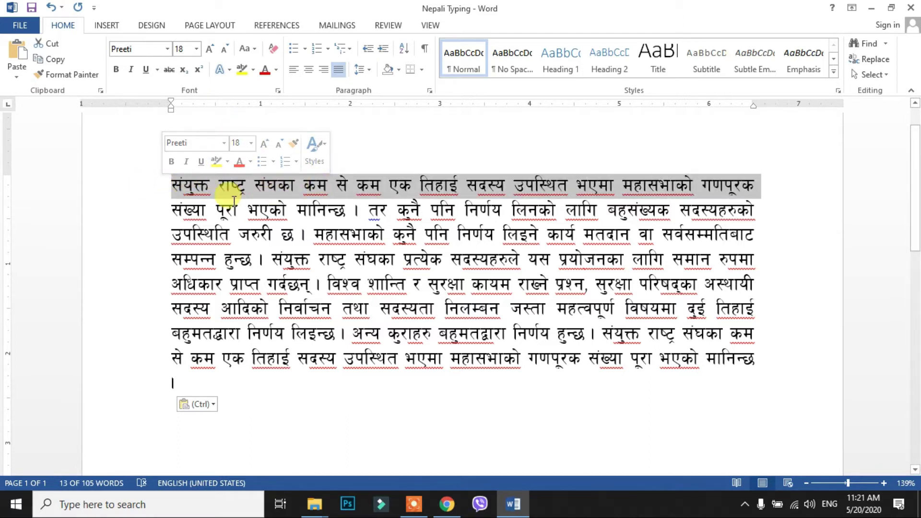
{"action": "left_click", "coordinate": [214, 192]}
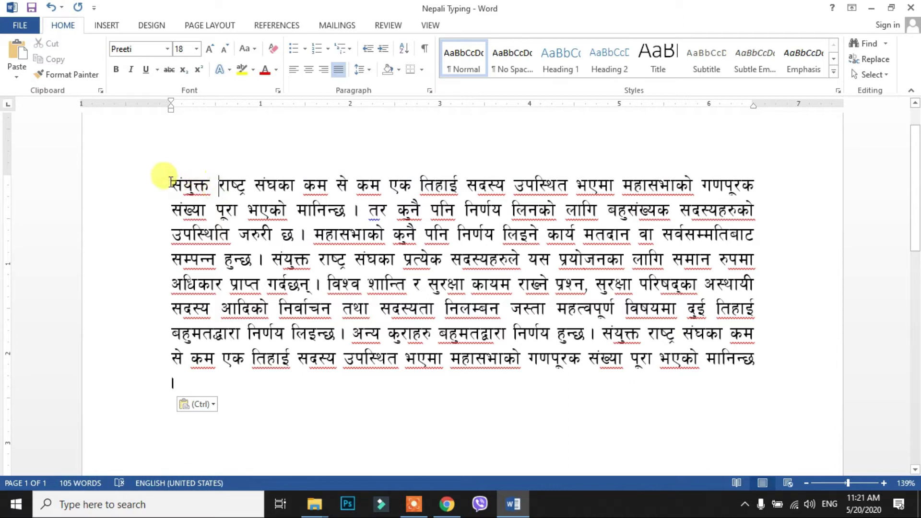
{"action": "left_click_drag", "start_coordinate": [172, 182], "coordinate": [209, 185]}
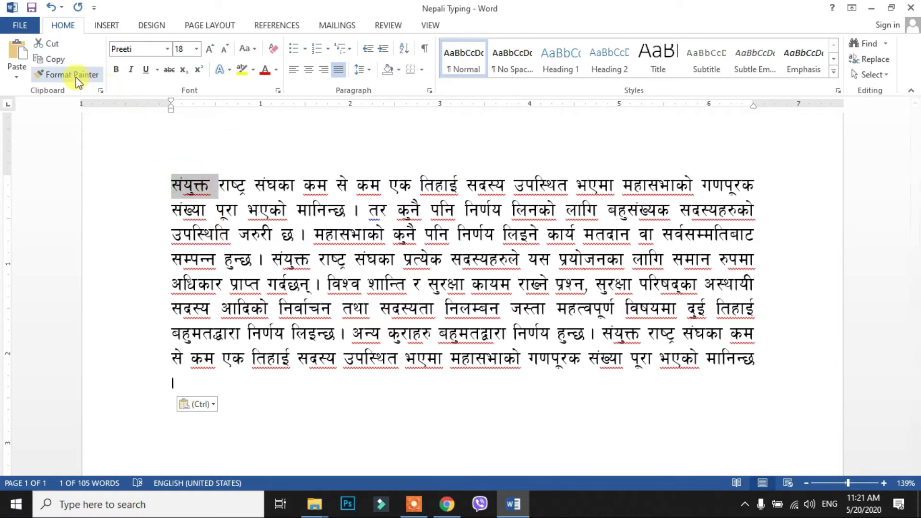
{"action": "left_click", "coordinate": [116, 71]}
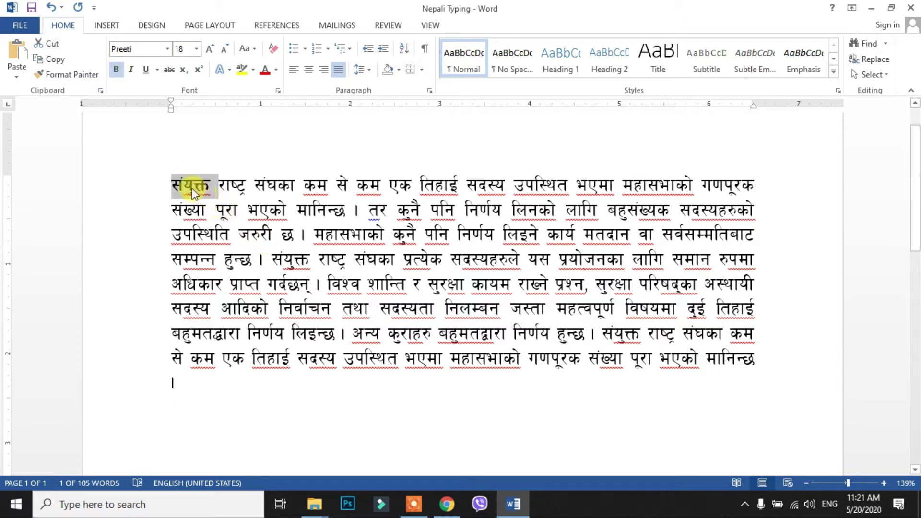
{"action": "left_click", "coordinate": [264, 70]}
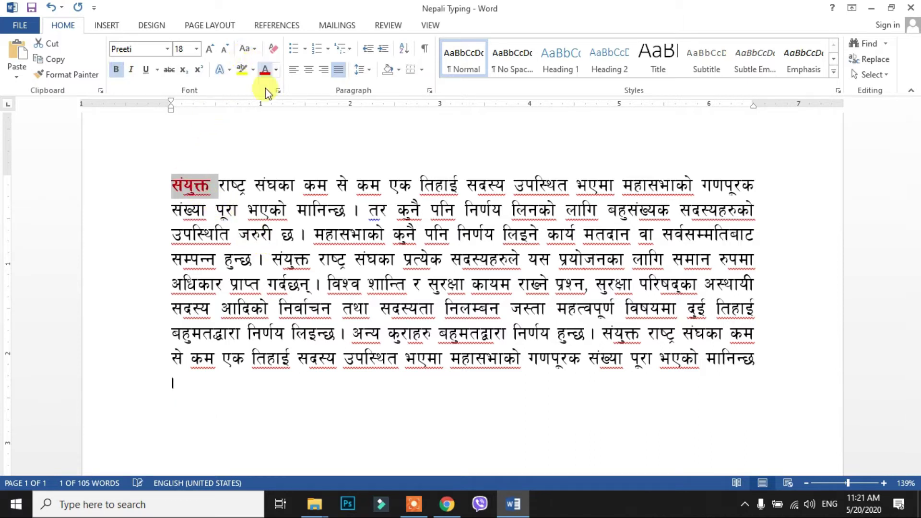
Step: Copy the bold red format of the first word, संयुक्त, onto संख्या near the paragraph's end with Format Painter
{"action": "left_click", "coordinate": [219, 185]}
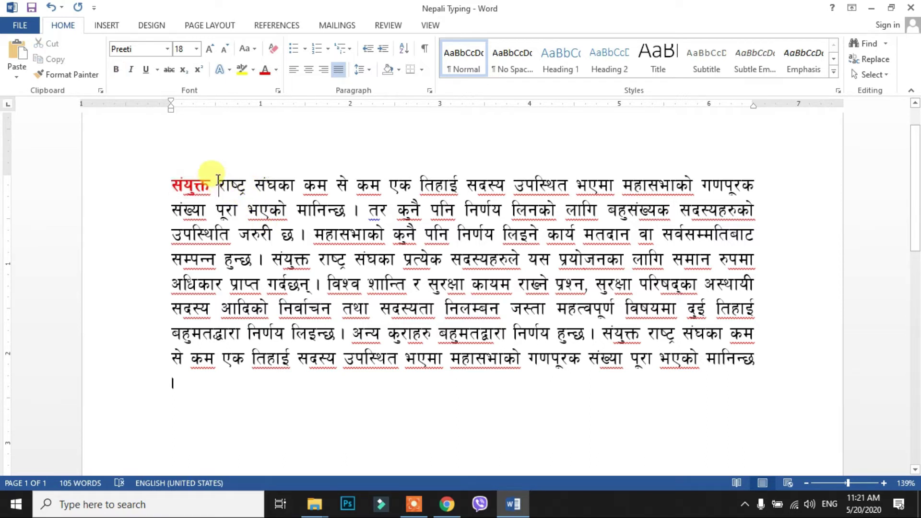
{"action": "left_click", "coordinate": [194, 185]}
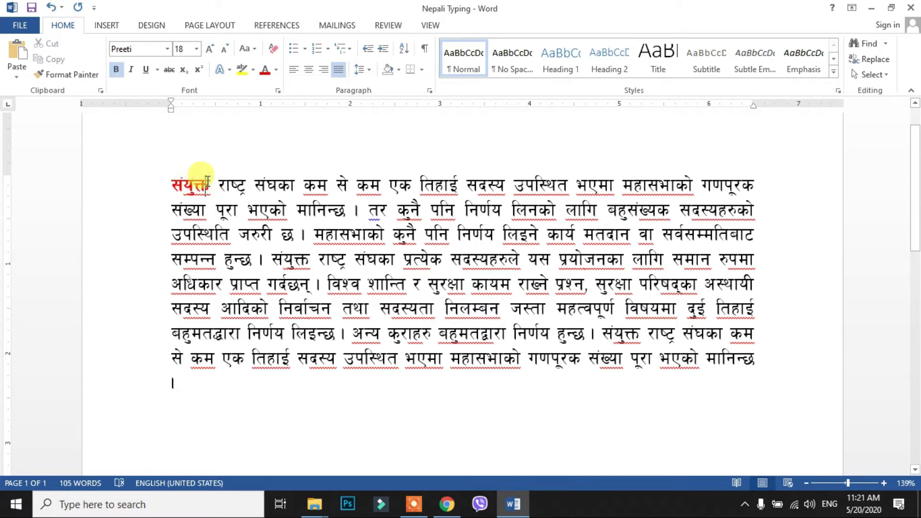
{"action": "left_click_drag", "start_coordinate": [206, 183], "coordinate": [176, 181]}
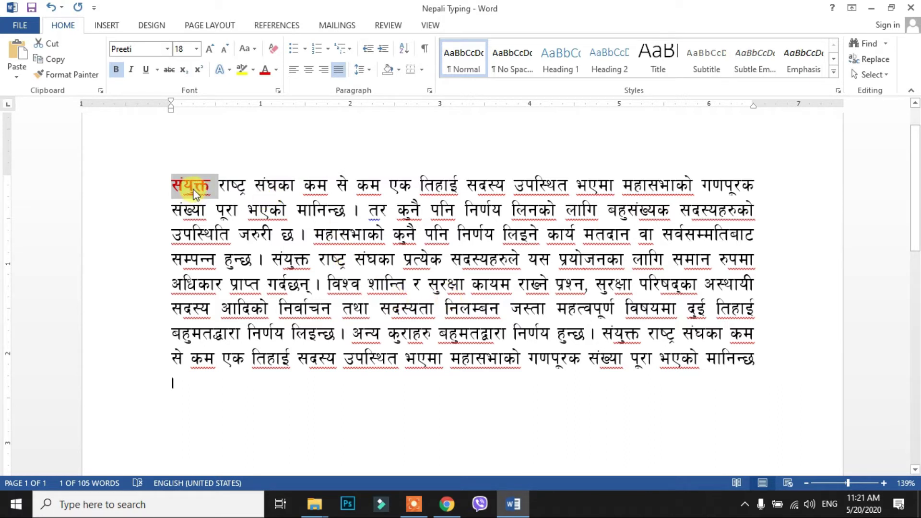
{"action": "left_click", "coordinate": [75, 79]}
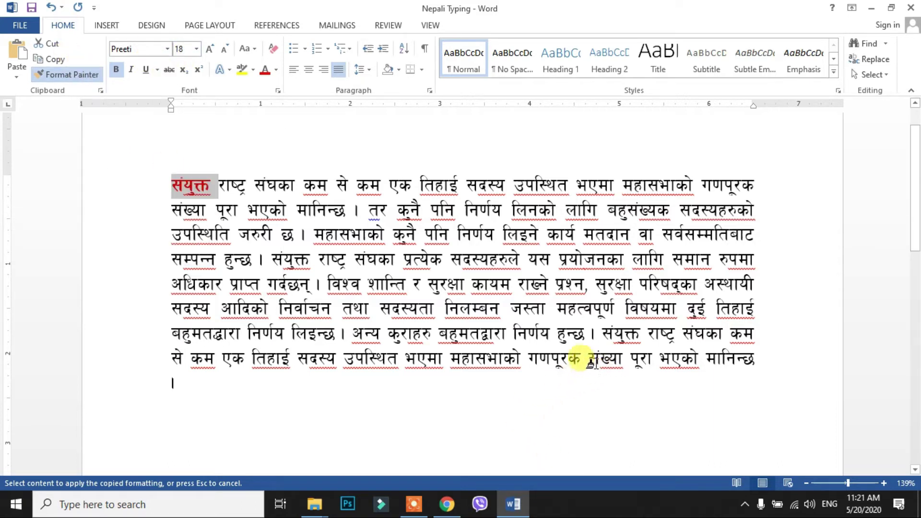
{"action": "left_click_drag", "start_coordinate": [583, 360], "coordinate": [619, 359]}
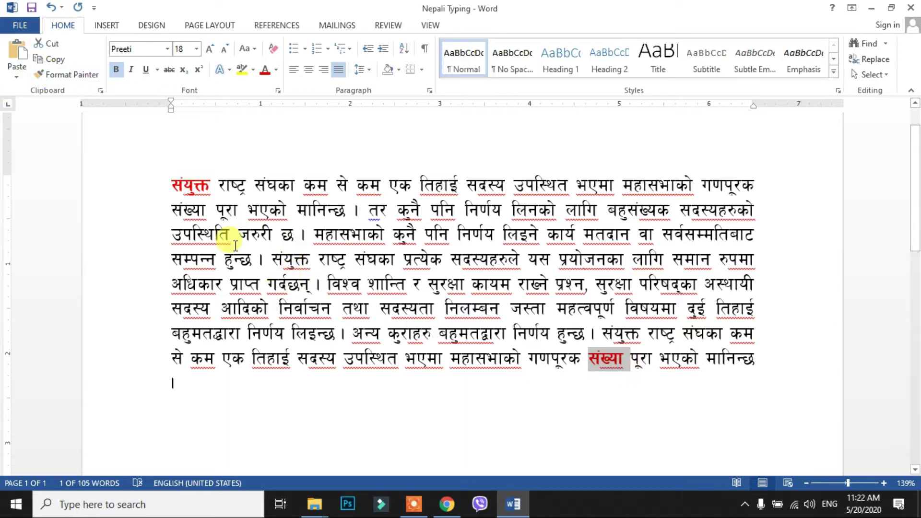
Step: Apply the format of संयुक्त to तर, गर्दछन्, प्रयोजनका and first-line गणपूरक in one continuous Format Painter run
{"action": "left_click_drag", "start_coordinate": [174, 182], "coordinate": [197, 185]}
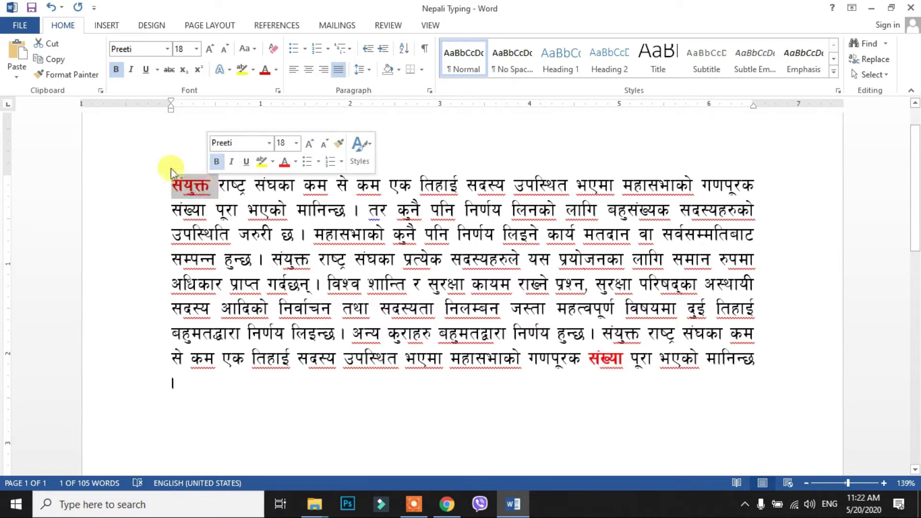
{"action": "left_click", "coordinate": [61, 76]}
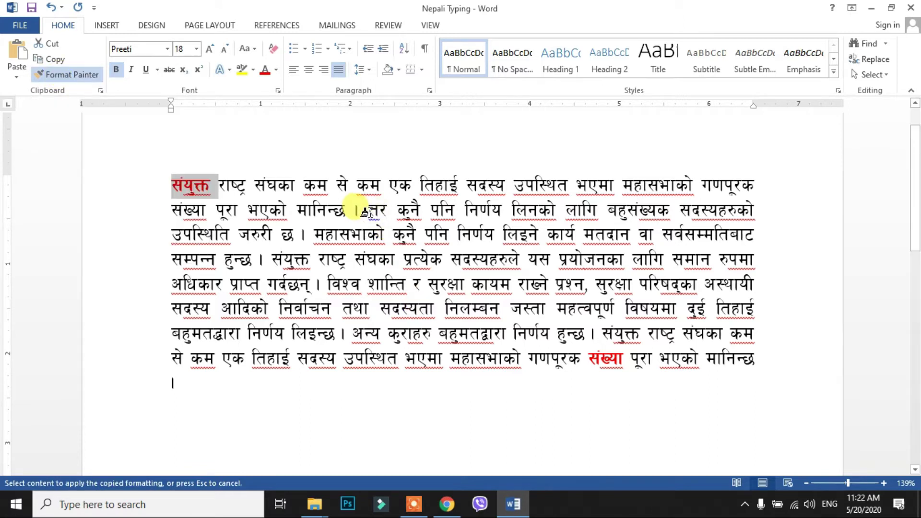
{"action": "left_click_drag", "start_coordinate": [366, 207], "coordinate": [387, 212]}
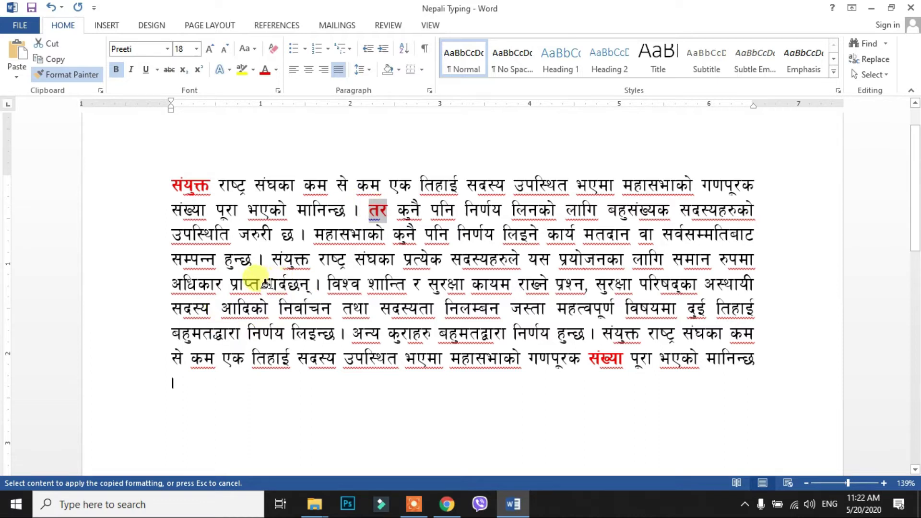
{"action": "left_click_drag", "start_coordinate": [263, 282], "coordinate": [312, 282]}
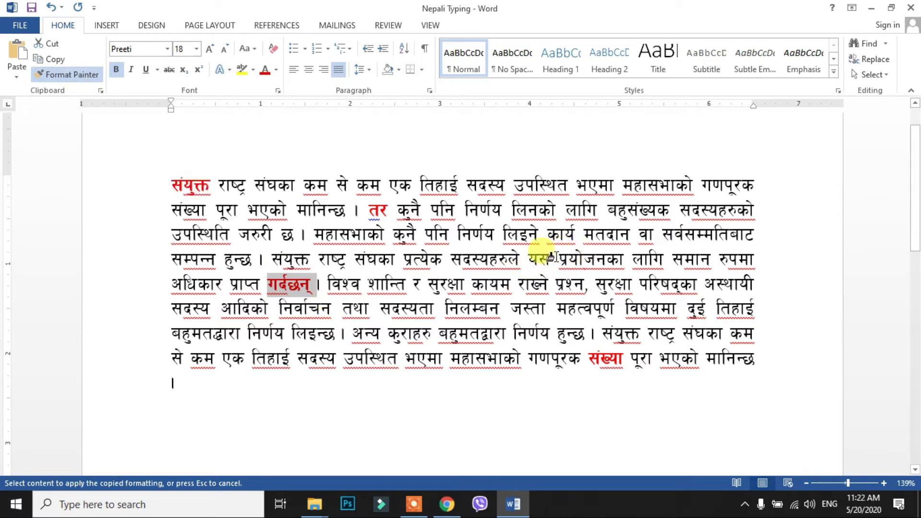
{"action": "left_click_drag", "start_coordinate": [558, 259], "coordinate": [624, 260]}
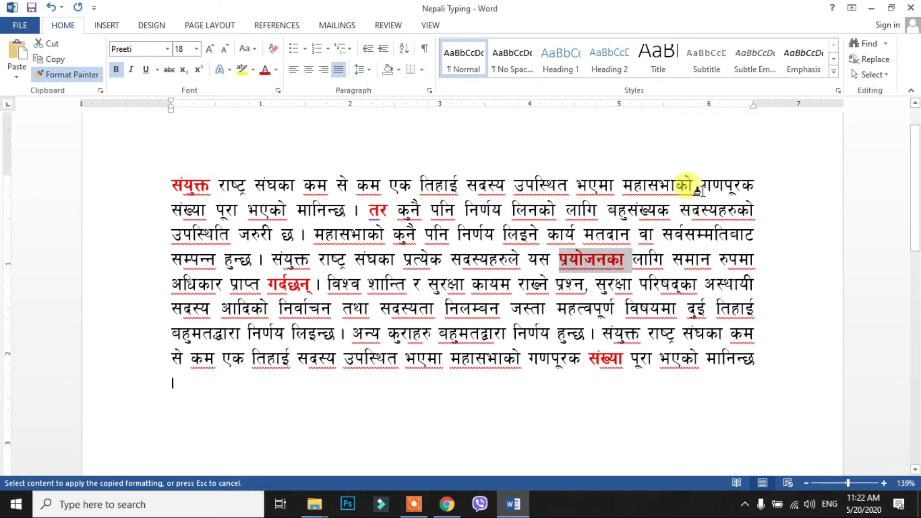
{"action": "left_click_drag", "start_coordinate": [697, 183], "coordinate": [754, 185]}
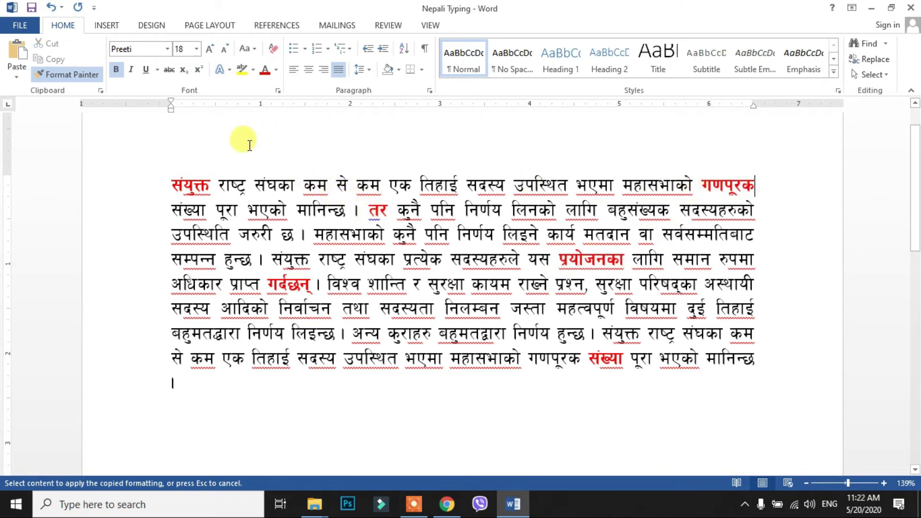
{"action": "left_click", "coordinate": [67, 75]}
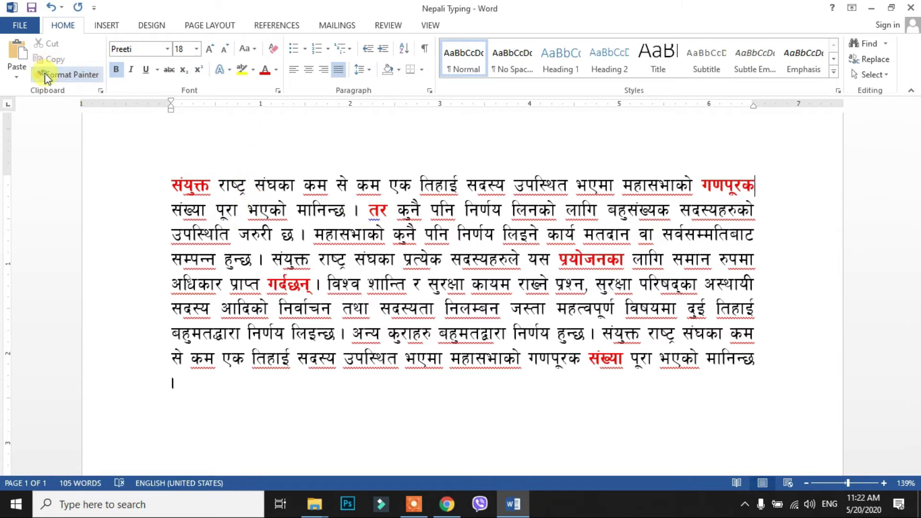
Step: Change the font of the whole Nepali paragraph to DevLys 010 Condensed
{"action": "double_click", "coordinate": [307, 208]}
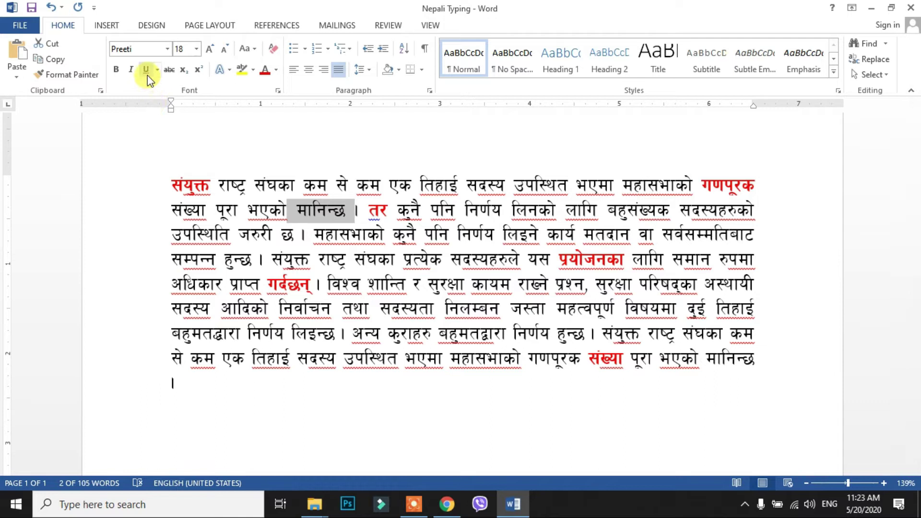
{"action": "left_click_drag", "start_coordinate": [239, 382], "coordinate": [171, 186]}
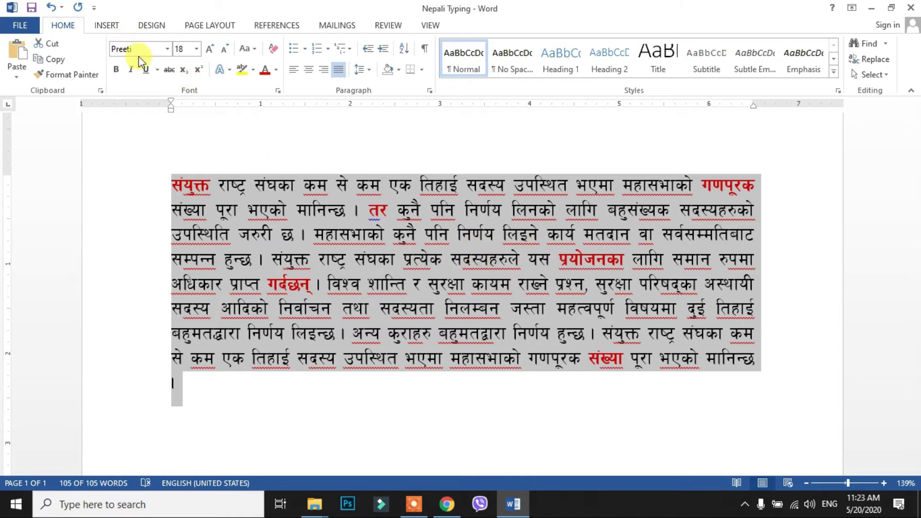
{"action": "left_click", "coordinate": [168, 49]}
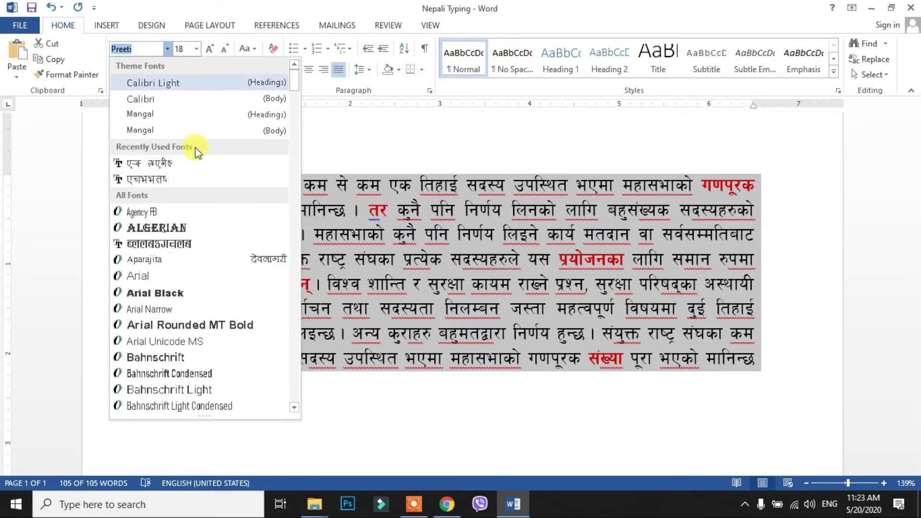
{"action": "scroll", "coordinate": [197, 242], "scroll_direction": "down", "scroll_amount": 3}
{"action": "scroll", "coordinate": [212, 261], "scroll_direction": "down", "scroll_amount": 3}
{"action": "scroll", "coordinate": [216, 293], "scroll_direction": "up", "scroll_amount": 2}
{"action": "scroll", "coordinate": [215, 290], "scroll_direction": "up", "scroll_amount": 3}
{"action": "left_click", "coordinate": [163, 107]}
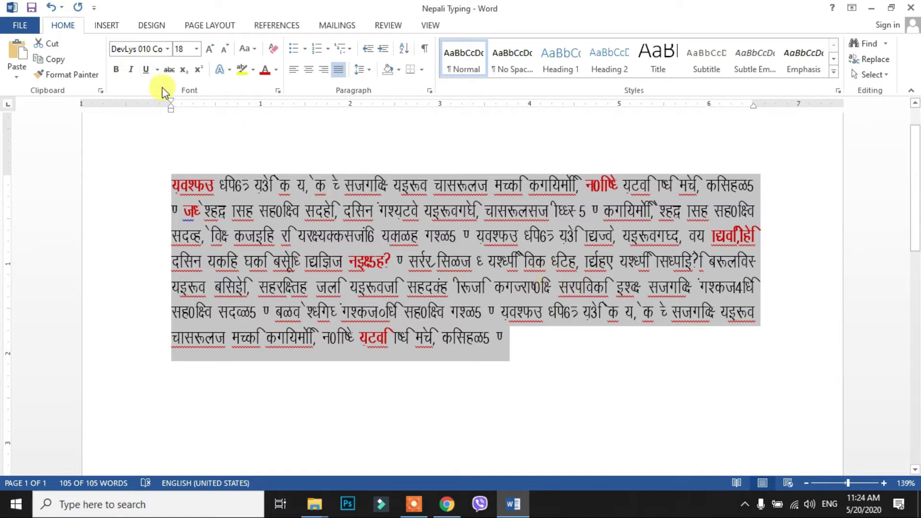
Step: Set the font of the whole Nepali paragraph back to Preeti
{"action": "left_click", "coordinate": [152, 48]}
{"action": "type", "text": "Preeti"}
{"action": "key", "text": "Return"}
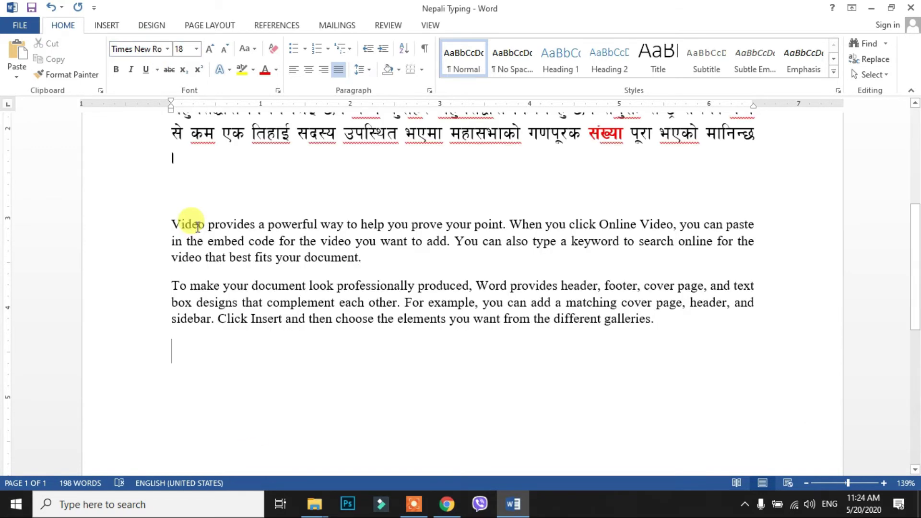
Step: Try Calibri on the first English paragraph, starting "Video provides", and format it as Arial Black at size 12
{"action": "left_click", "coordinate": [157, 225]}
{"action": "left_click_drag", "start_coordinate": [157, 227], "coordinate": [617, 325]}
{"action": "left_click", "coordinate": [411, 249]}
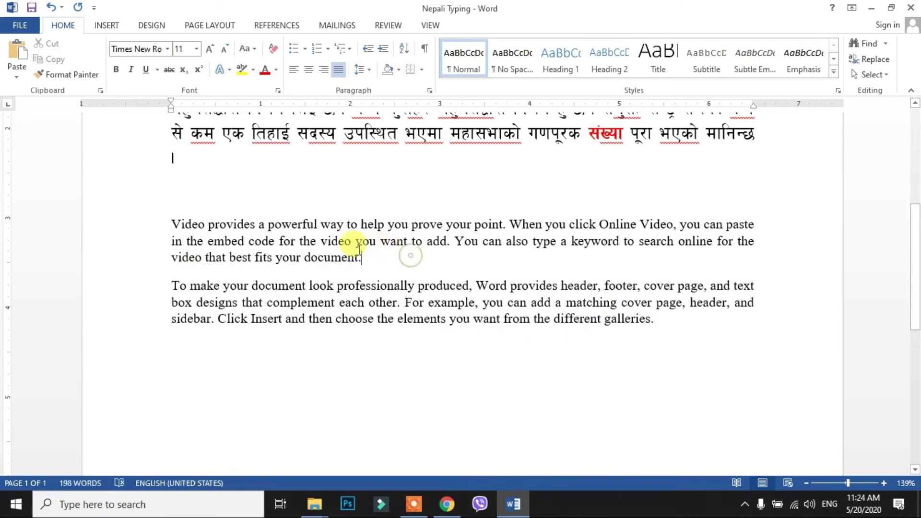
{"action": "double_click", "coordinate": [154, 223]}
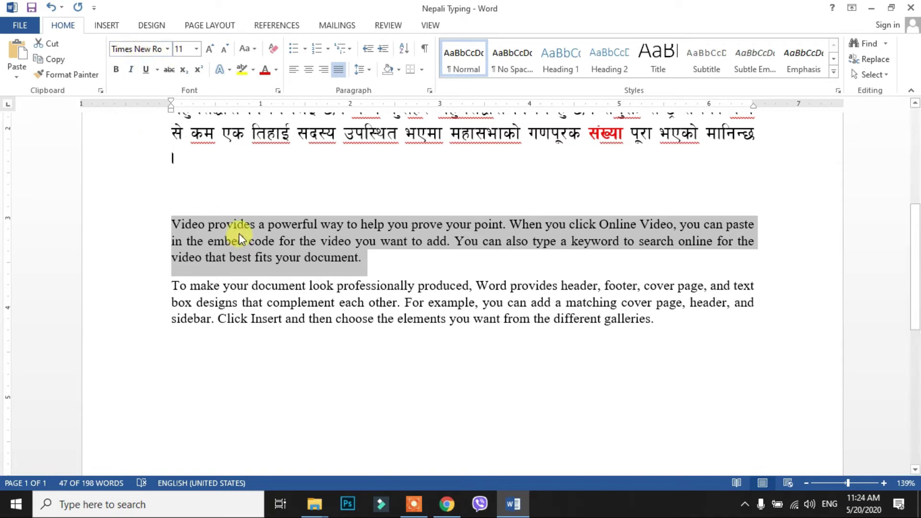
{"action": "left_click", "coordinate": [166, 49]}
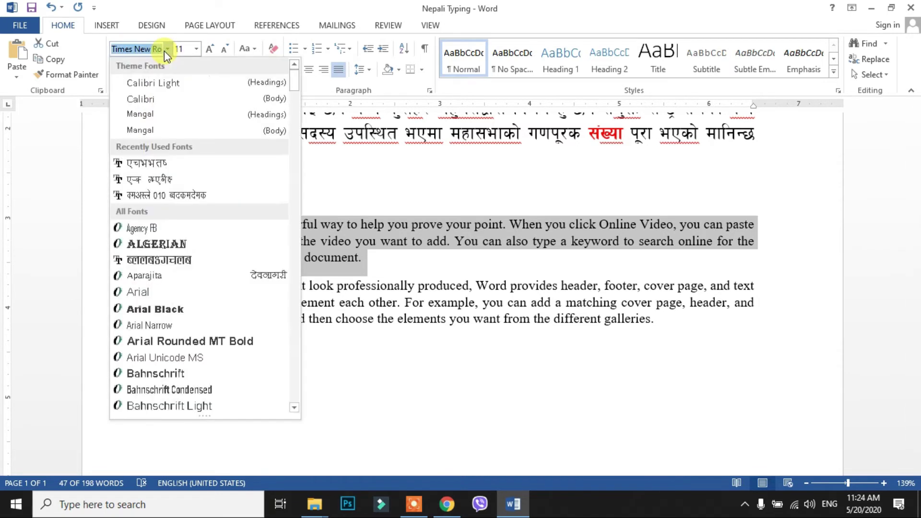
{"action": "left_click", "coordinate": [159, 99]}
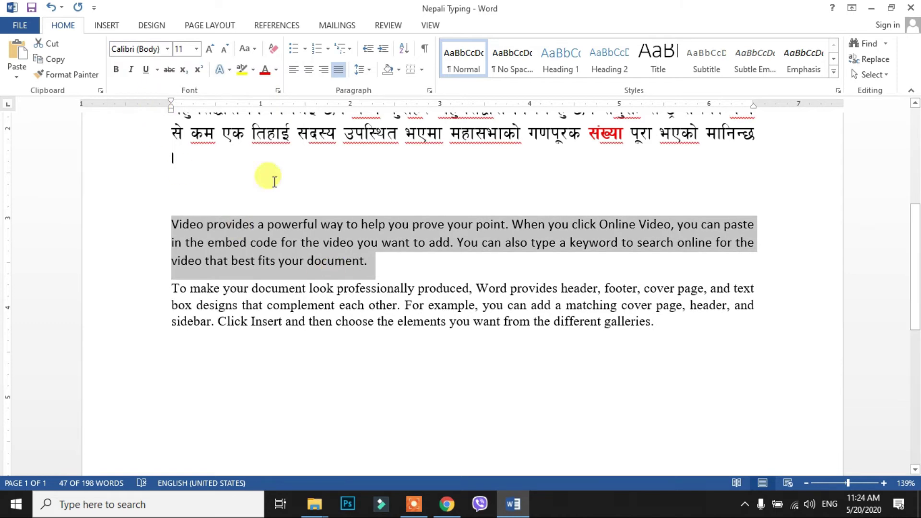
{"action": "left_click", "coordinate": [169, 50]}
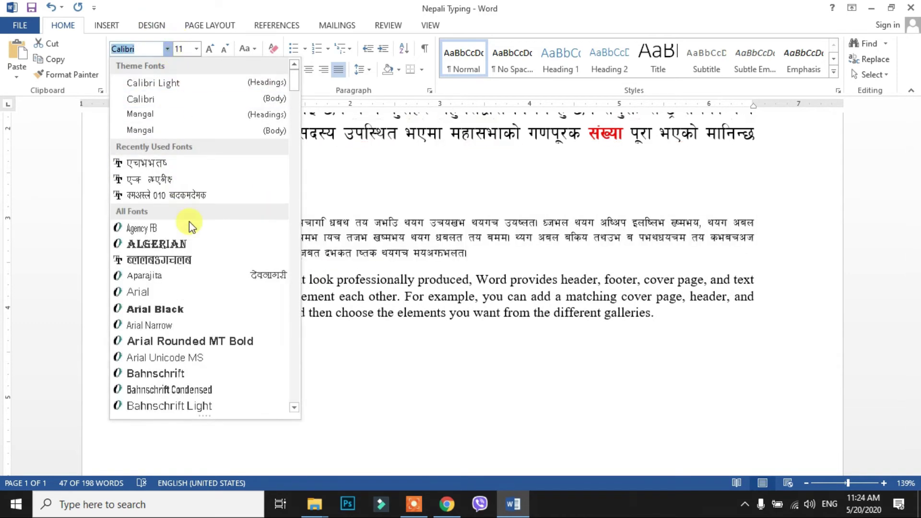
{"action": "left_click", "coordinate": [183, 309]}
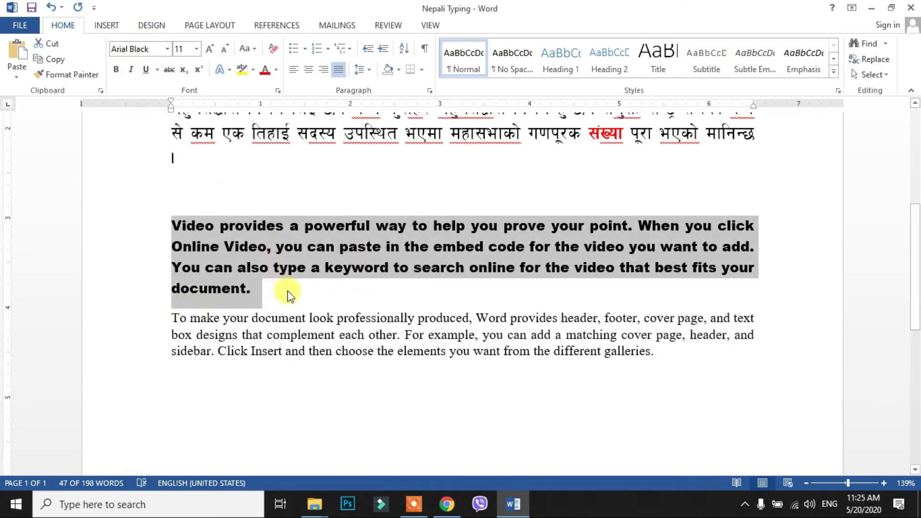
{"action": "left_click", "coordinate": [197, 48]}
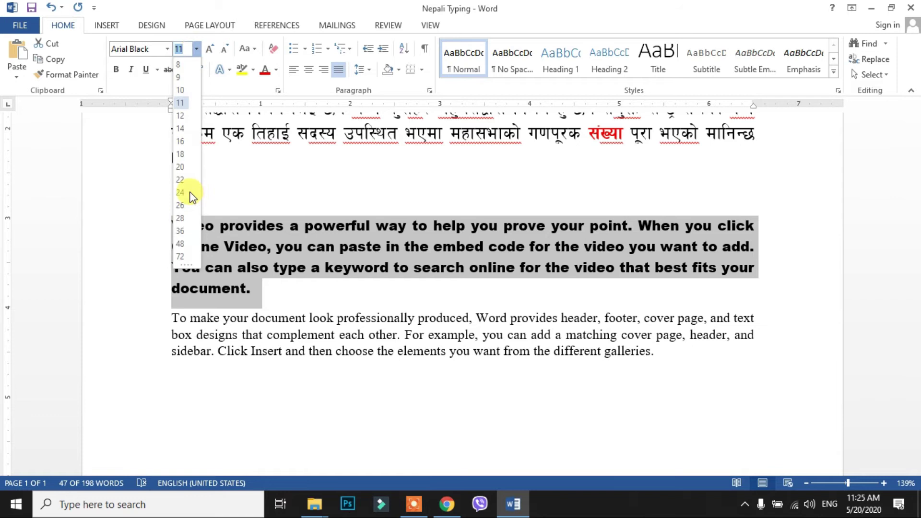
{"action": "left_click", "coordinate": [180, 115]}
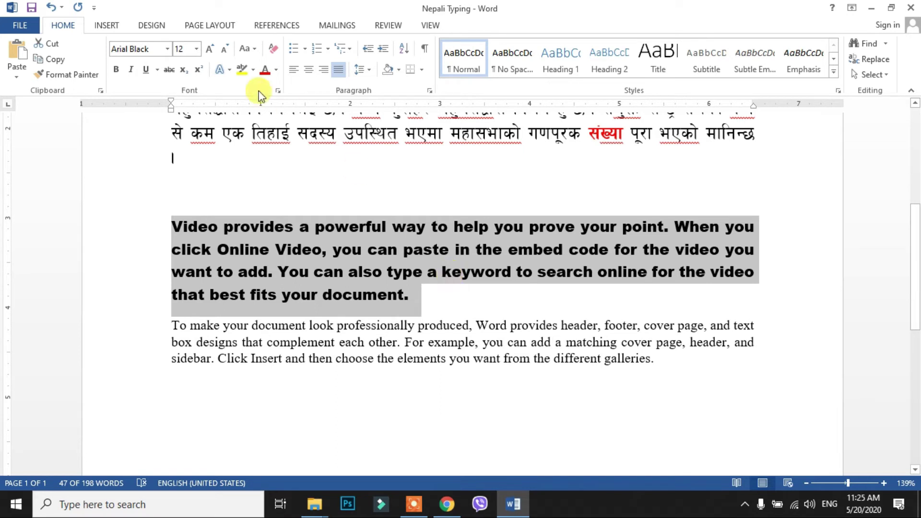
Step: Enlarge the first English paragraph's font size to 16 and reduce it back to 12
{"action": "left_click", "coordinate": [211, 50]}
{"action": "left_click", "coordinate": [211, 50]}
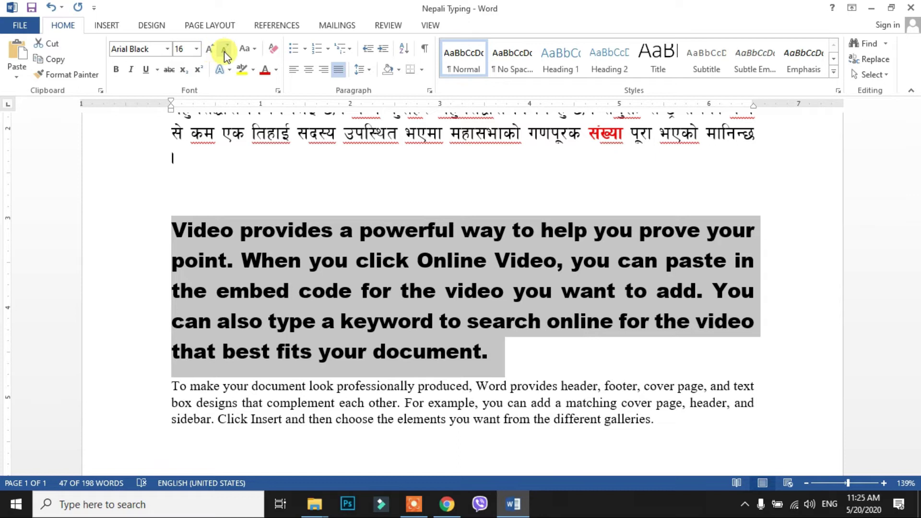
{"action": "left_click", "coordinate": [223, 50]}
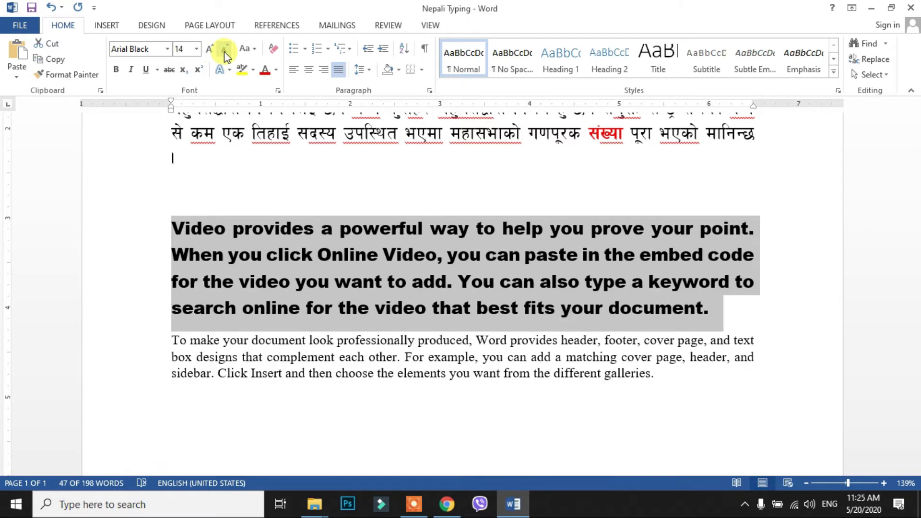
{"action": "left_click", "coordinate": [224, 51]}
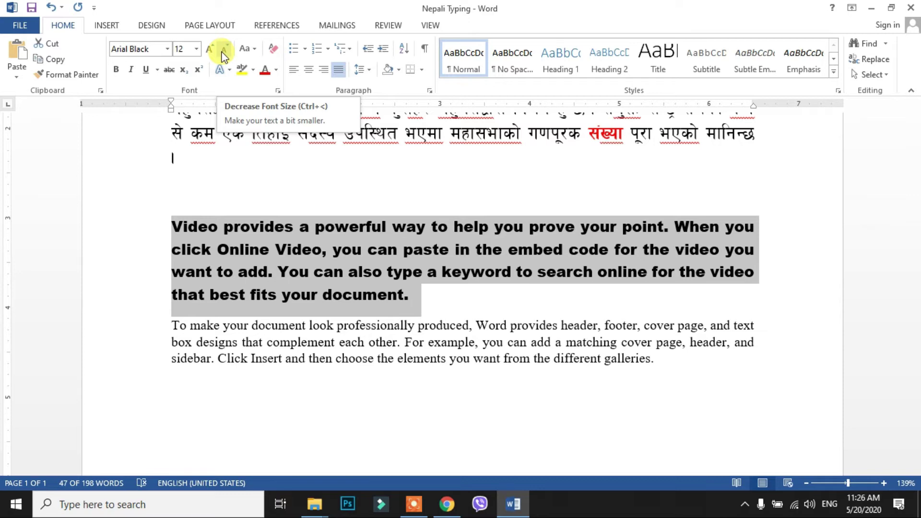
Step: Step the first English paragraph's font size up and down one point at a time, ending at 15
{"action": "left_click", "coordinate": [181, 48]}
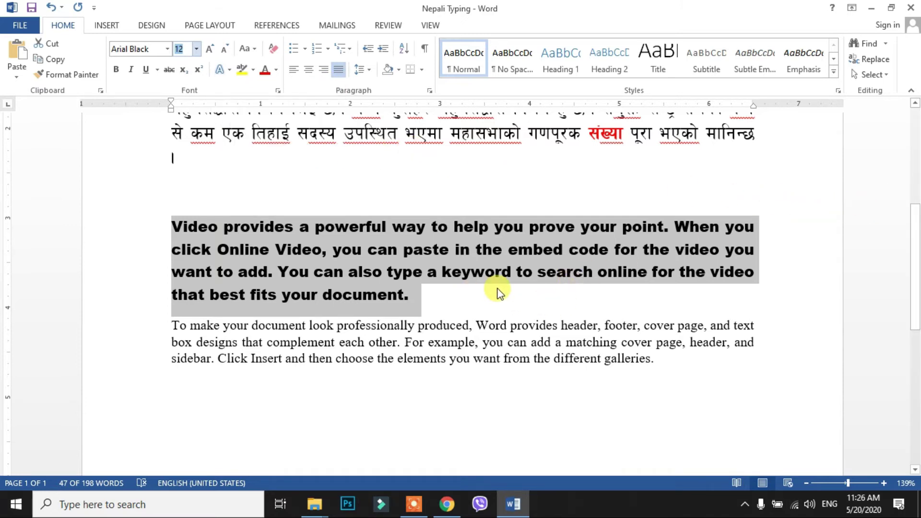
{"action": "key", "text": "ctrl+]"}
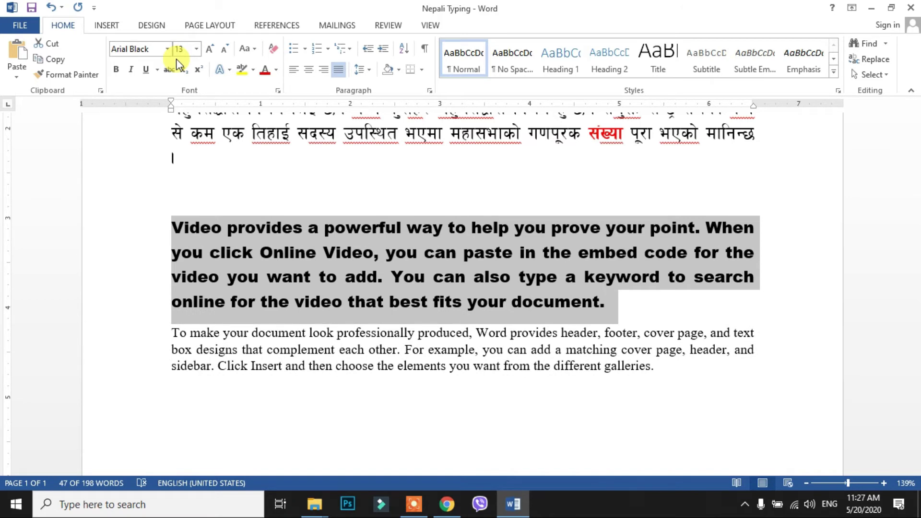
{"action": "key", "text": "ctrl+["}
{"action": "key", "text": "ctrl+["}
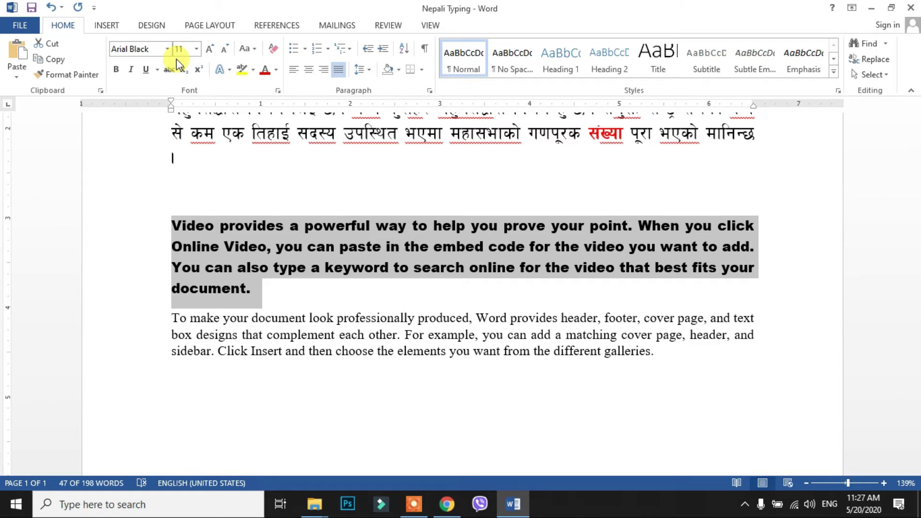
{"action": "key", "text": "ctrl+]"}
{"action": "key", "text": "ctrl+]"}
{"action": "key", "text": "ctrl+]"}
{"action": "key", "text": "ctrl+]"}
{"action": "key", "text": "ctrl+]"}
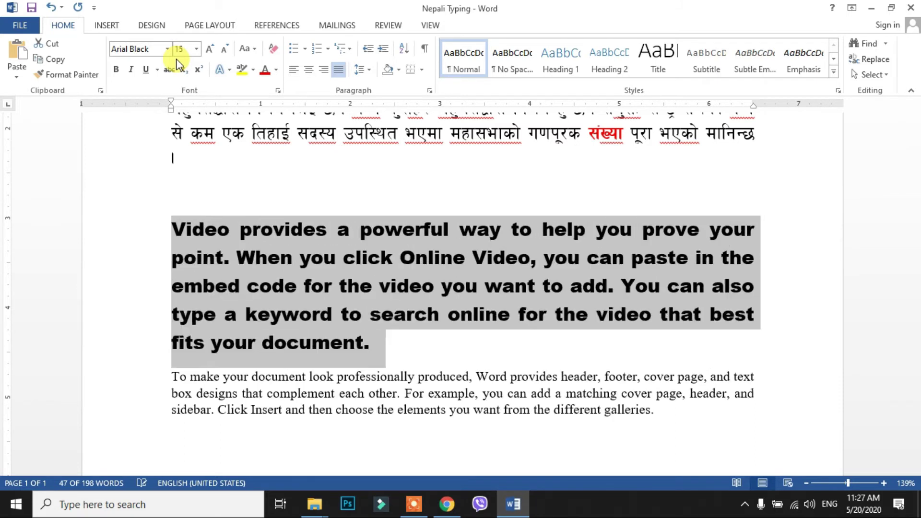
{"action": "key", "text": "ctrl+]"}
{"action": "key", "text": "ctrl+["}
{"action": "key", "text": "ctrl+["}
{"action": "key", "text": "ctrl+]"}
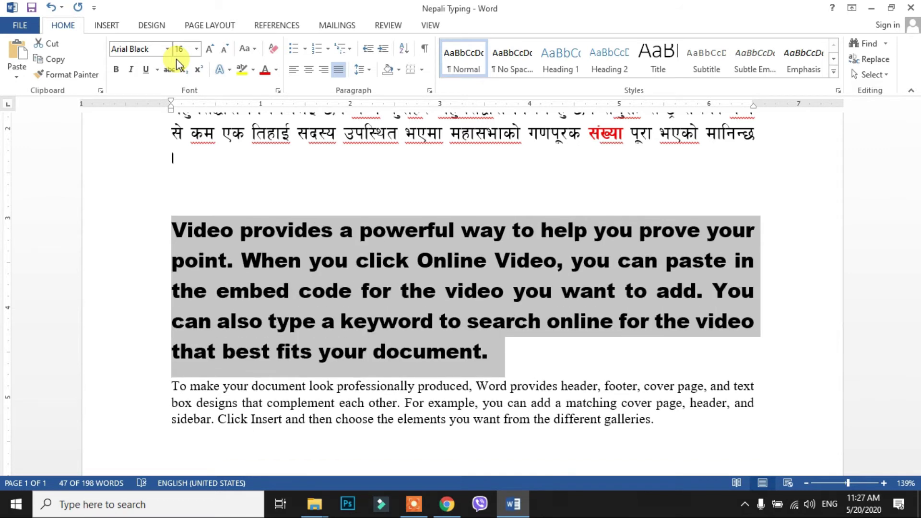
{"action": "key", "text": "ctrl+["}
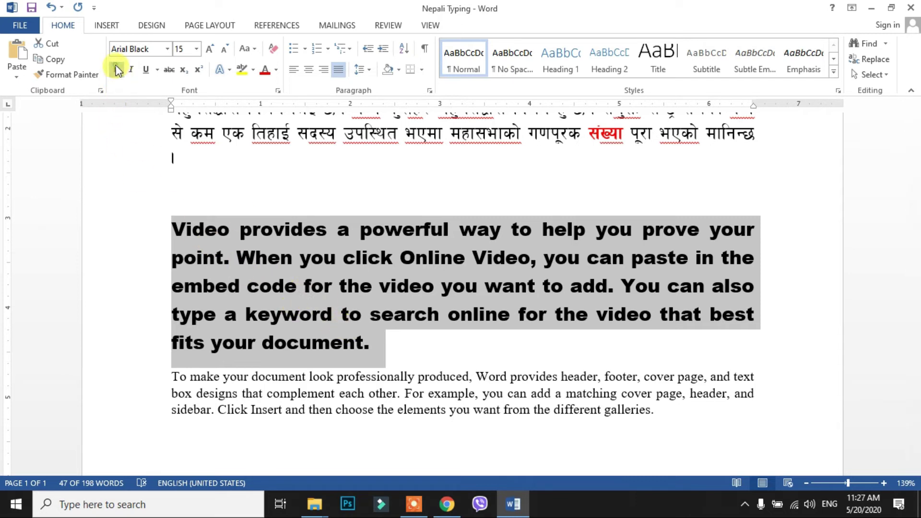
Step: Apply bold to the second English paragraph, starting "To make your document", and remove it, and do the same with italic
{"action": "left_click", "coordinate": [520, 410]}
{"action": "left_click_drag", "start_coordinate": [661, 417], "coordinate": [120, 376]}
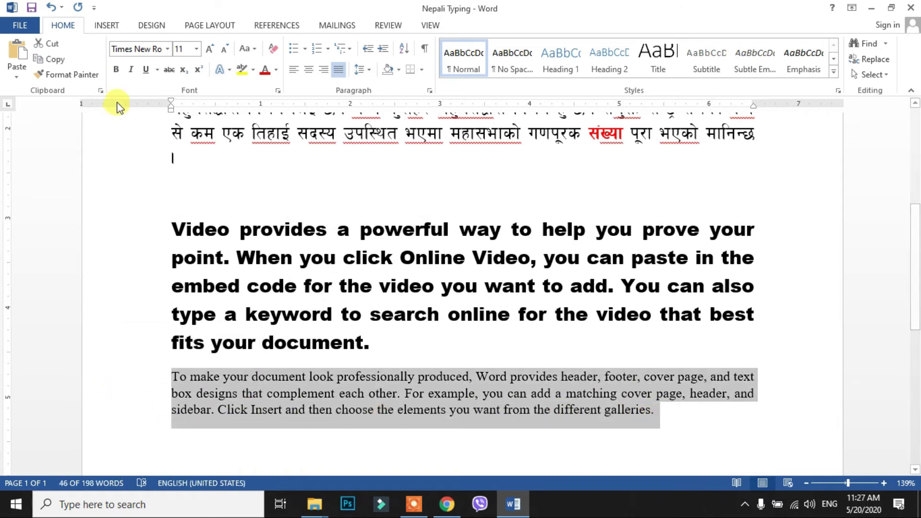
{"action": "left_click", "coordinate": [116, 69]}
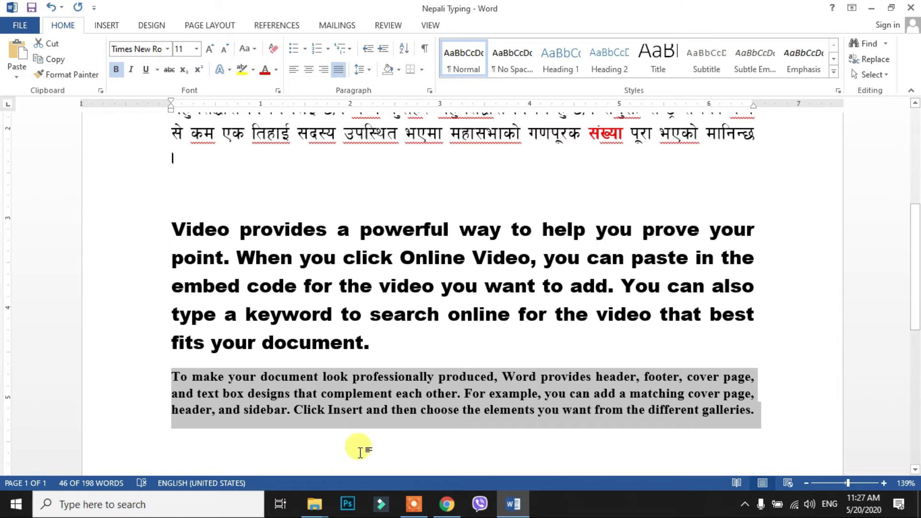
{"action": "left_click", "coordinate": [118, 70]}
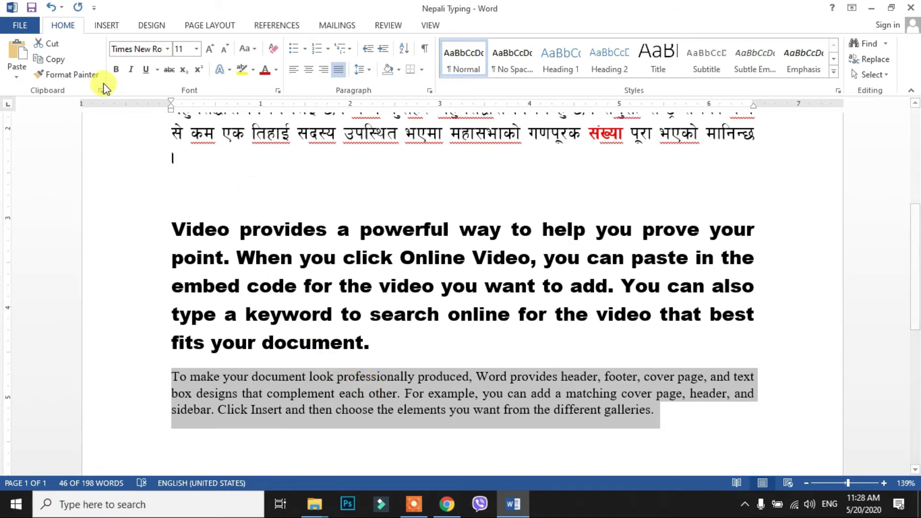
{"action": "left_click", "coordinate": [131, 70]}
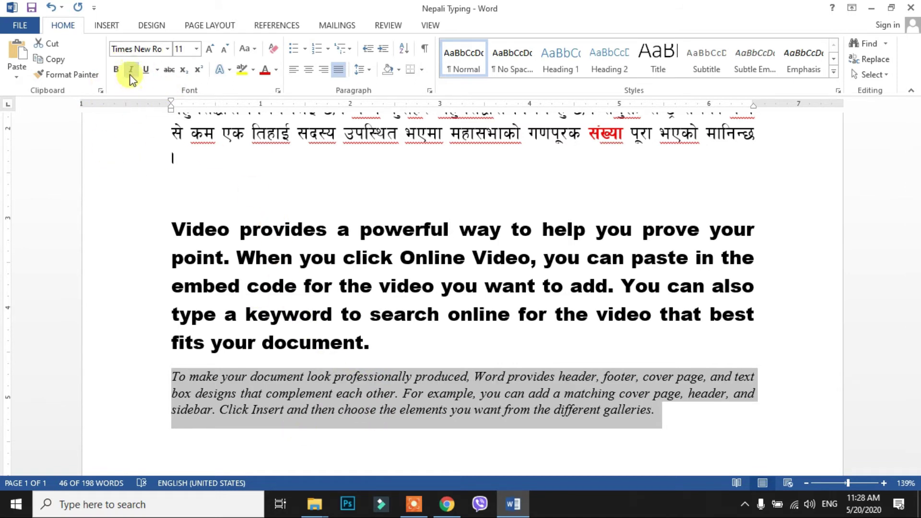
{"action": "left_click", "coordinate": [131, 70]}
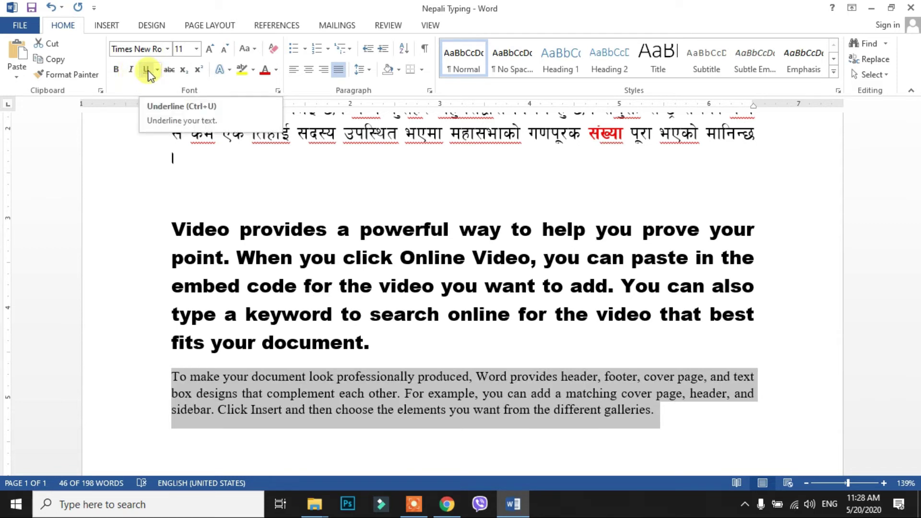
Step: Try a single underline and a double underline on the second English paragraph, removing each one again
{"action": "left_click", "coordinate": [146, 70]}
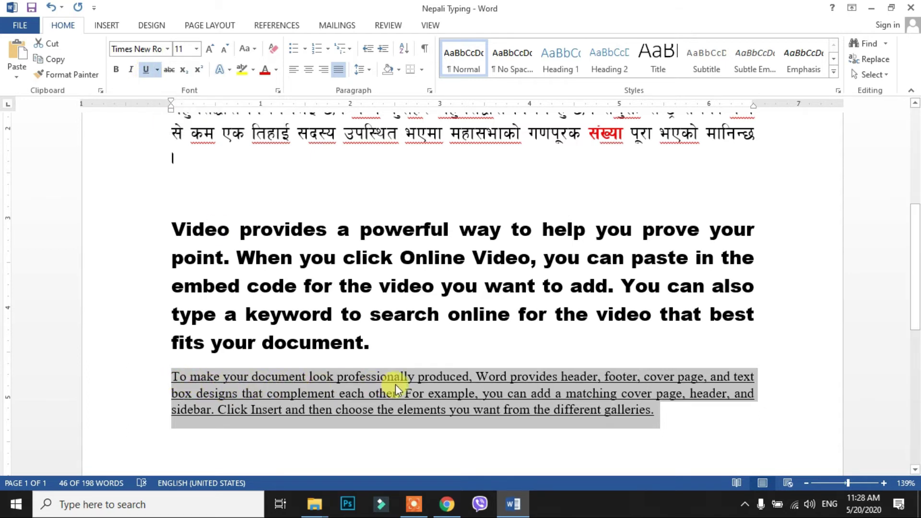
{"action": "left_click", "coordinate": [148, 70]}
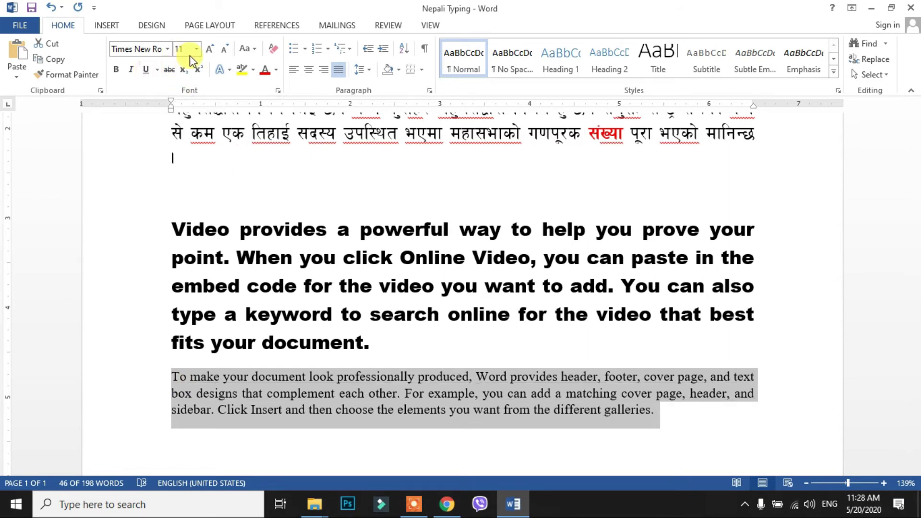
{"action": "left_click", "coordinate": [157, 70]}
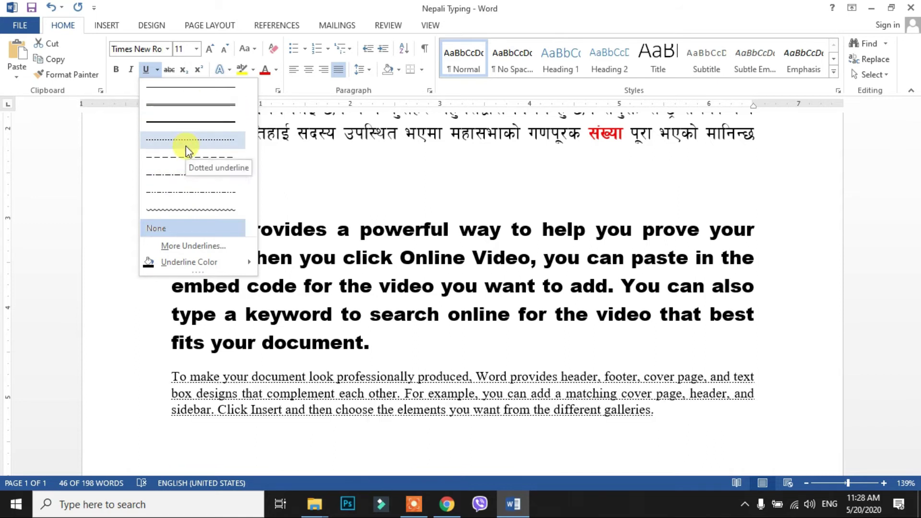
{"action": "left_click", "coordinate": [169, 113]}
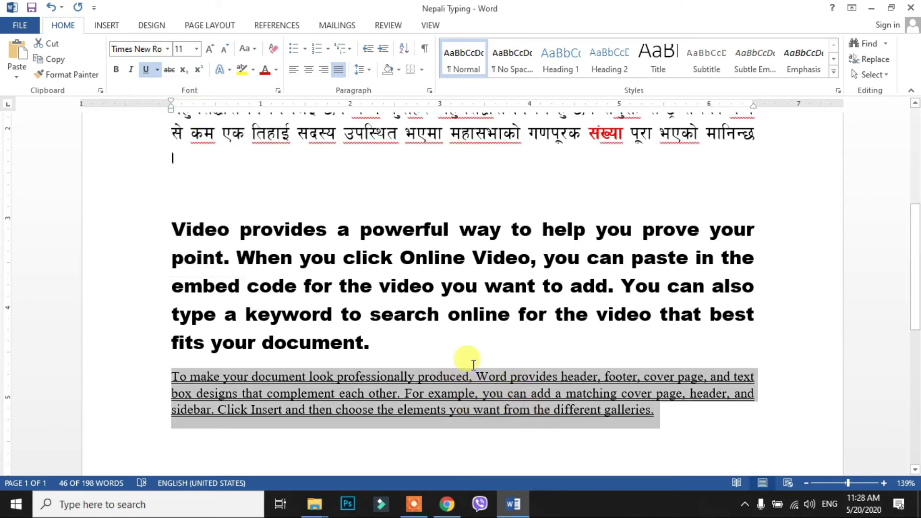
{"action": "left_click", "coordinate": [145, 68]}
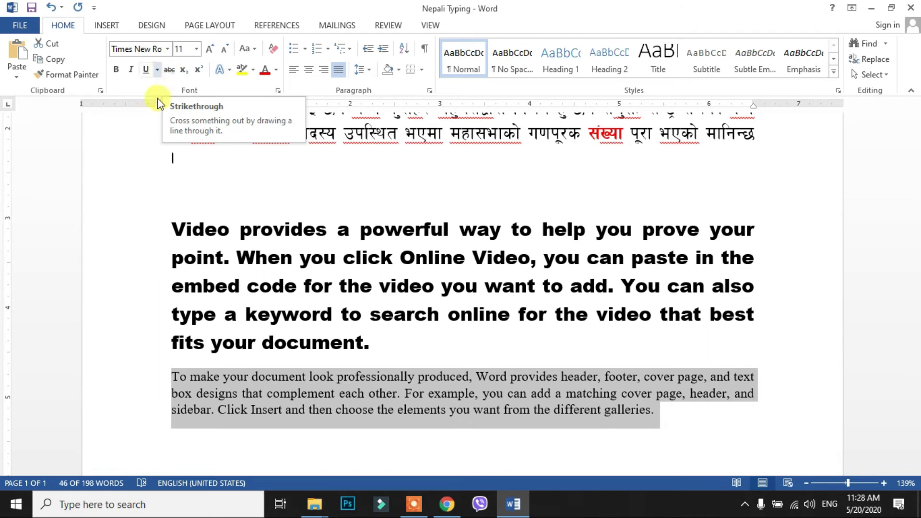
Step: Strike through the word "your" in the second English paragraph's first line and remove the strikethrough
{"action": "left_click", "coordinate": [287, 376]}
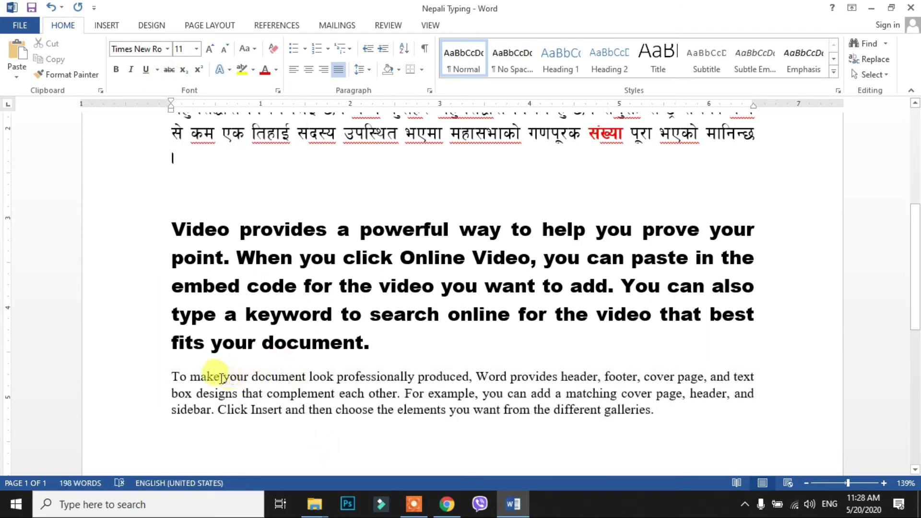
{"action": "left_click_drag", "start_coordinate": [222, 376], "coordinate": [249, 376]}
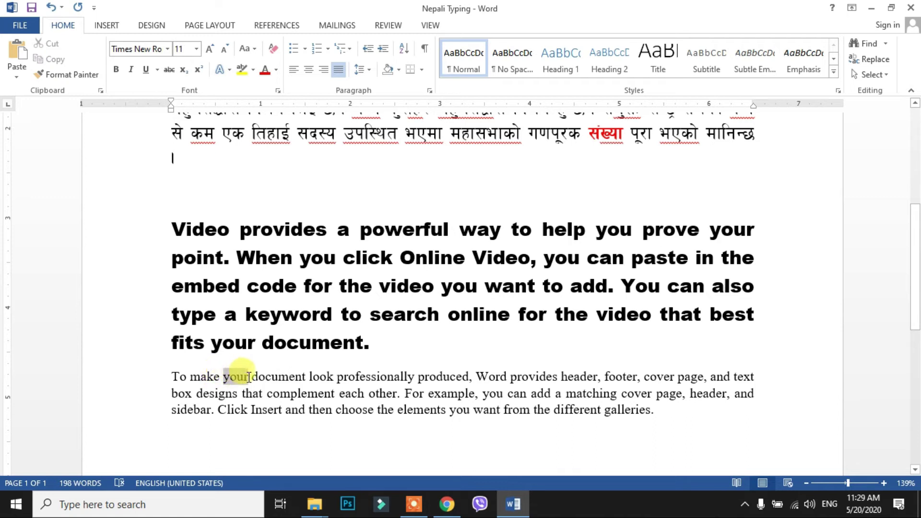
{"action": "left_click", "coordinate": [170, 71]}
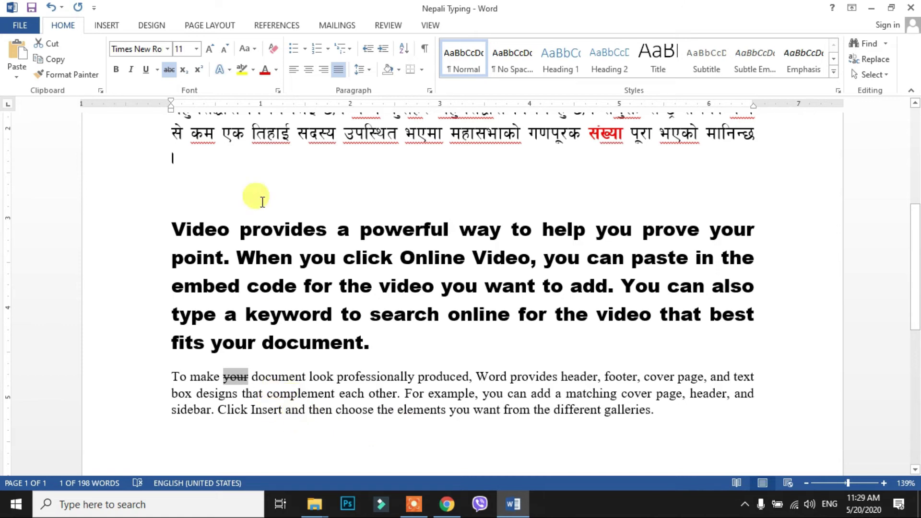
{"action": "left_click", "coordinate": [169, 70]}
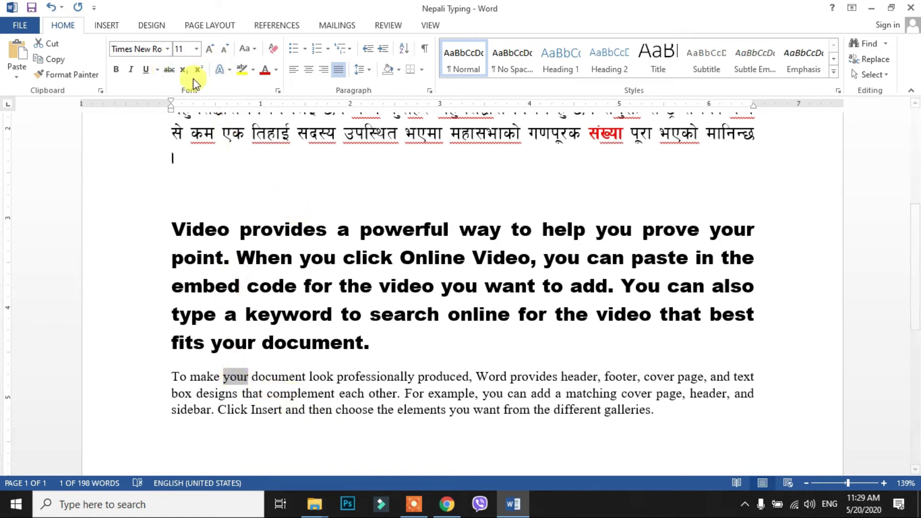
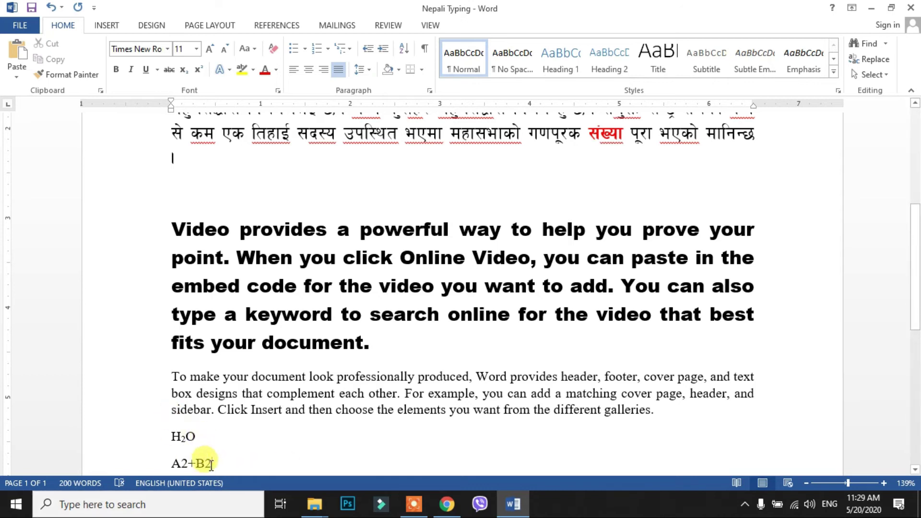
Step: Format both 2s in the expression A2+B2 as superscript
{"action": "left_click_drag", "start_coordinate": [211, 464], "coordinate": [205, 463]}
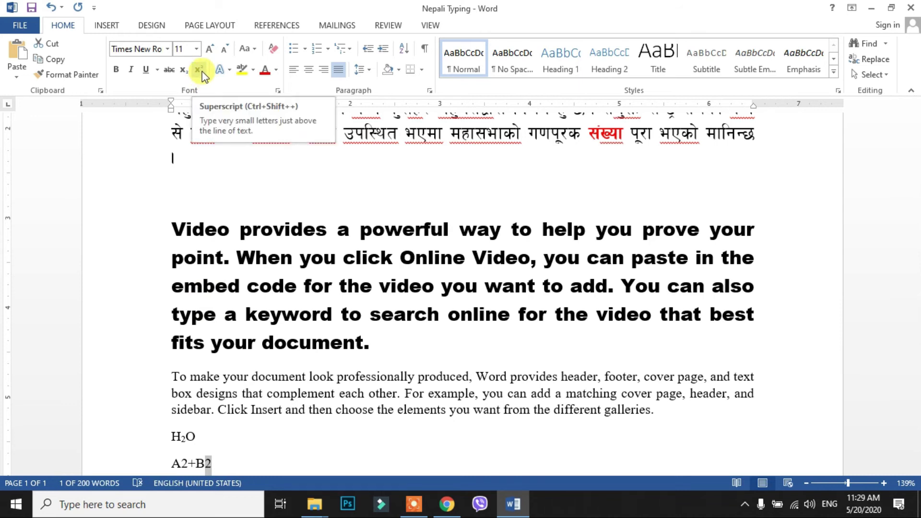
{"action": "left_click", "coordinate": [202, 72]}
{"action": "left_click_drag", "start_coordinate": [185, 463], "coordinate": [182, 463]}
{"action": "left_click", "coordinate": [199, 72]}
{"action": "left_click", "coordinate": [247, 434]}
{"action": "scroll", "coordinate": [288, 423], "scroll_direction": "down", "scroll_amount": 3}
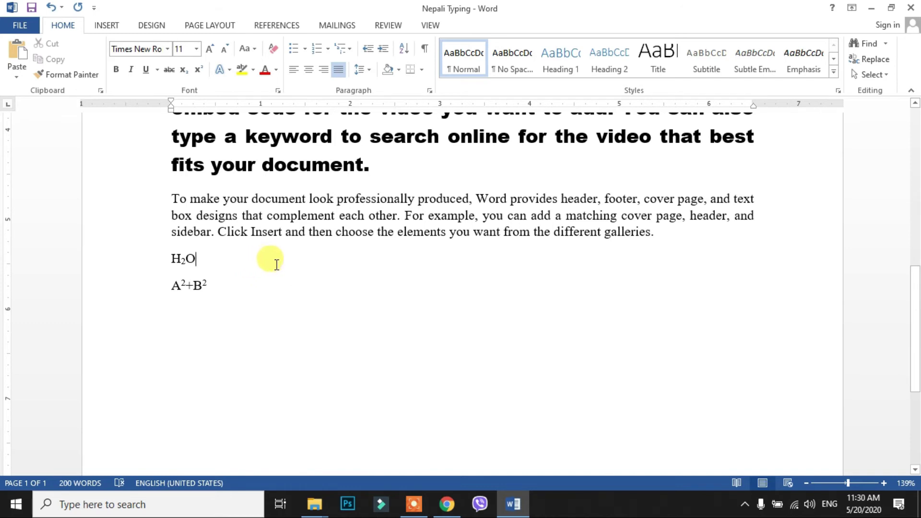
{"action": "left_click", "coordinate": [201, 69]}
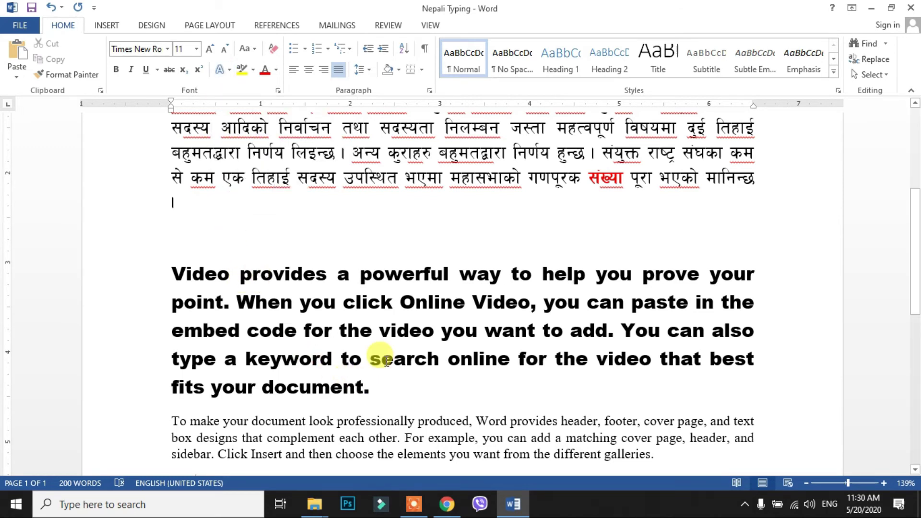
Step: Apply the blue gradient text effect with reflection to the first line of the paragraph starting "Video provides"
{"action": "left_click", "coordinate": [380, 394]}
{"action": "left_click_drag", "start_coordinate": [380, 393], "coordinate": [164, 283]}
{"action": "left_click", "coordinate": [162, 284]}
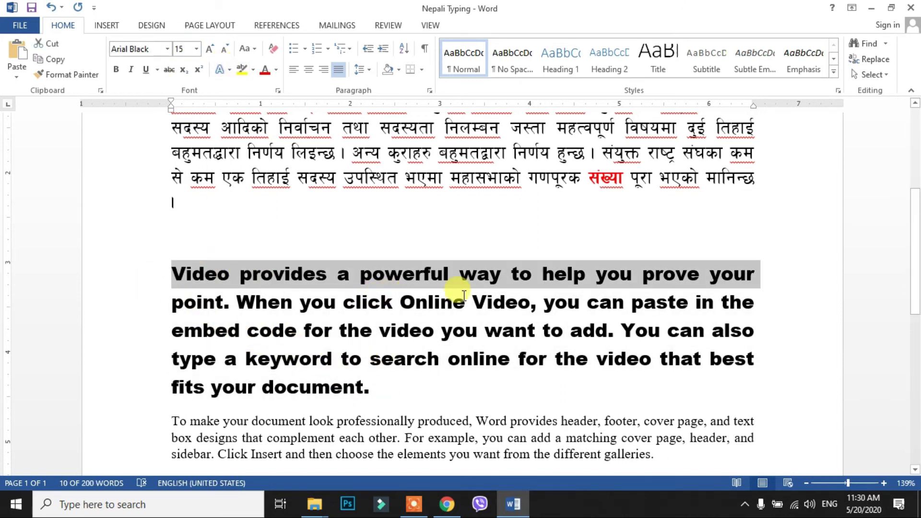
{"action": "left_click", "coordinate": [229, 72]}
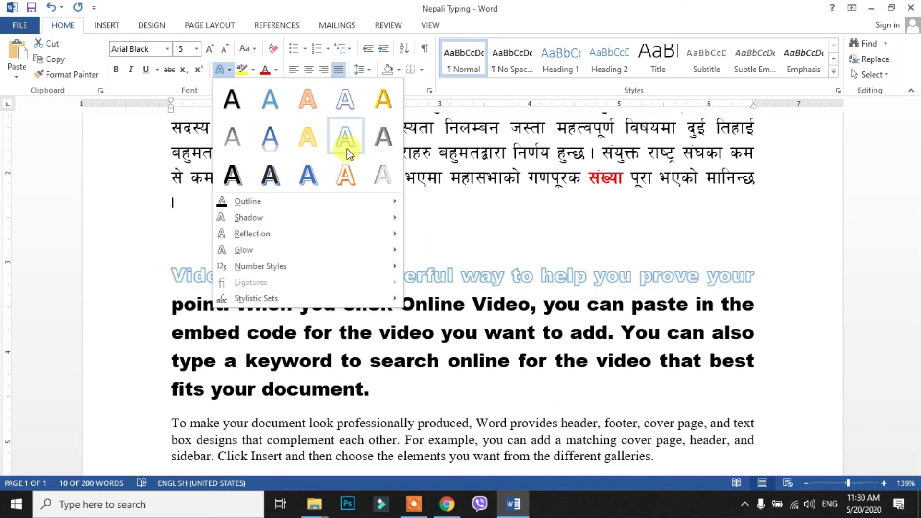
{"action": "left_click", "coordinate": [266, 149]}
{"action": "left_click", "coordinate": [434, 332]}
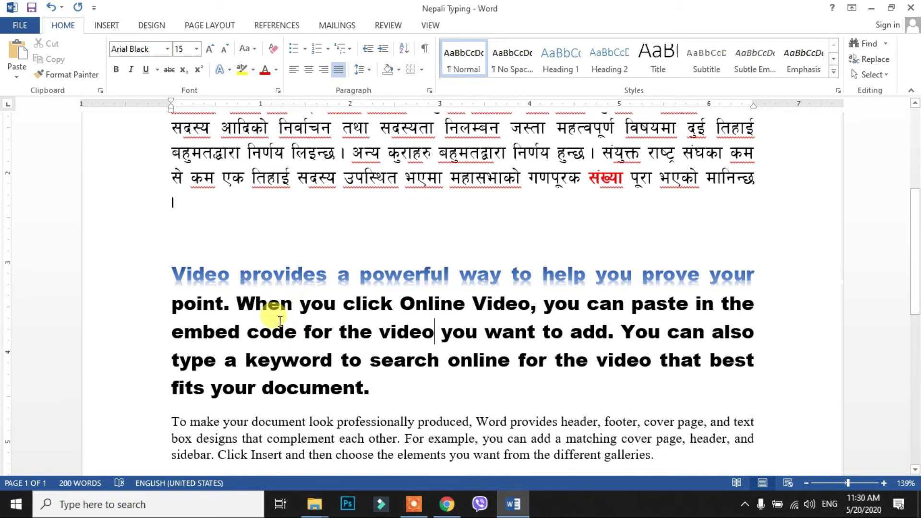
Step: Highlight the line starting "embed code for the video" in bright green and clear the highlight with No Color
{"action": "left_click", "coordinate": [174, 331]}
{"action": "left_click_drag", "start_coordinate": [184, 332], "coordinate": [795, 333]}
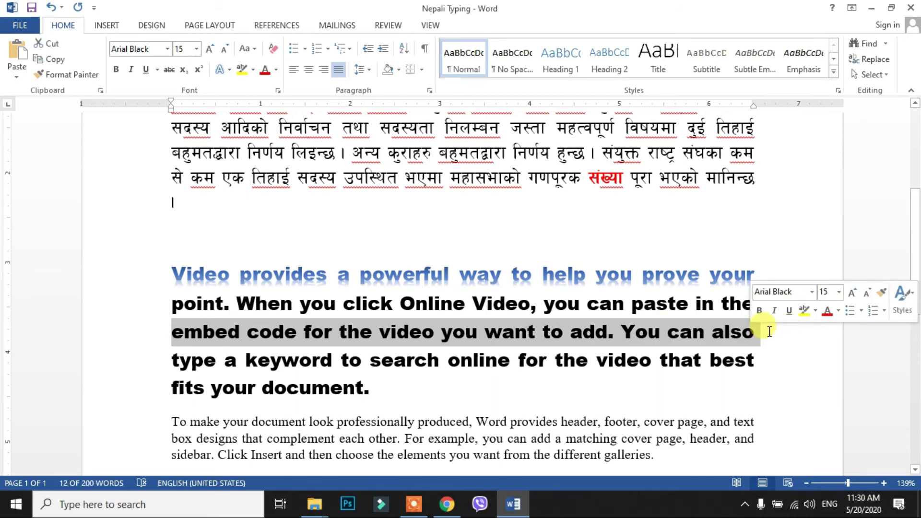
{"action": "left_click", "coordinate": [253, 71]}
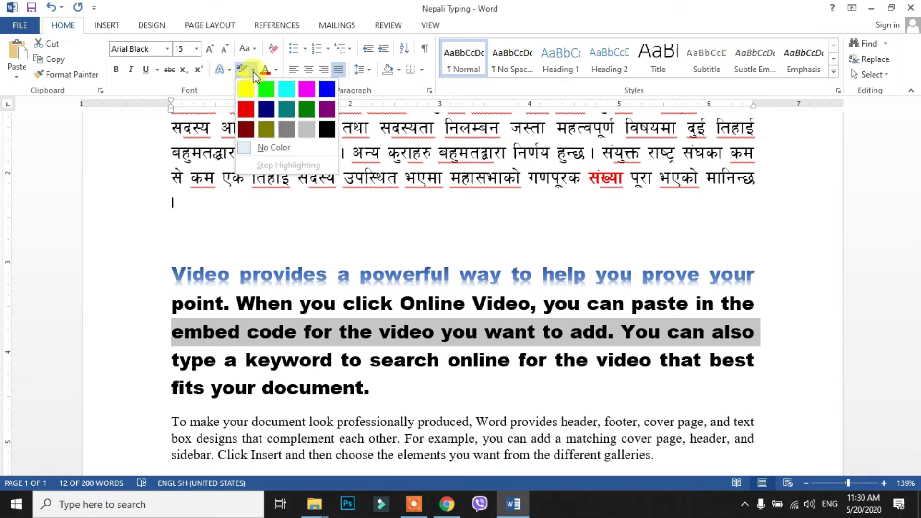
{"action": "left_click", "coordinate": [274, 93]}
{"action": "left_click", "coordinate": [546, 363]}
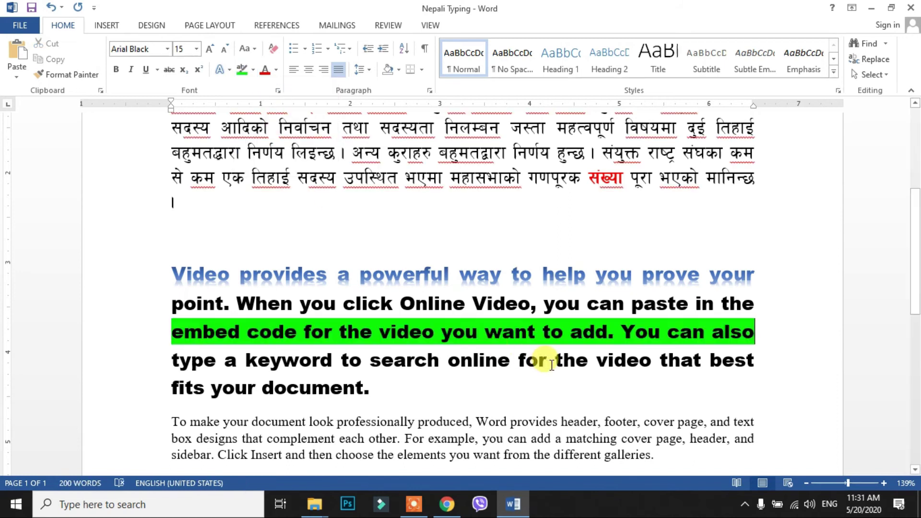
{"action": "left_click_drag", "start_coordinate": [757, 326], "coordinate": [176, 335]}
{"action": "left_click", "coordinate": [254, 71]}
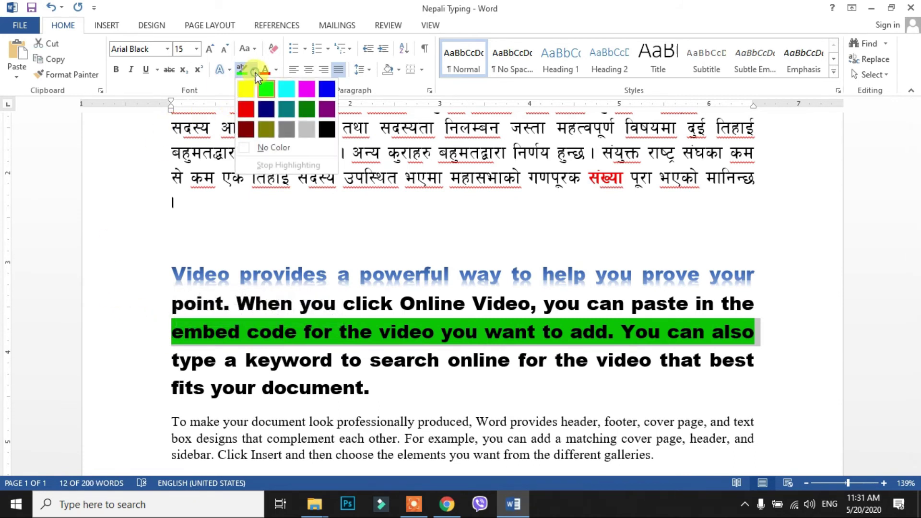
{"action": "left_click", "coordinate": [283, 146]}
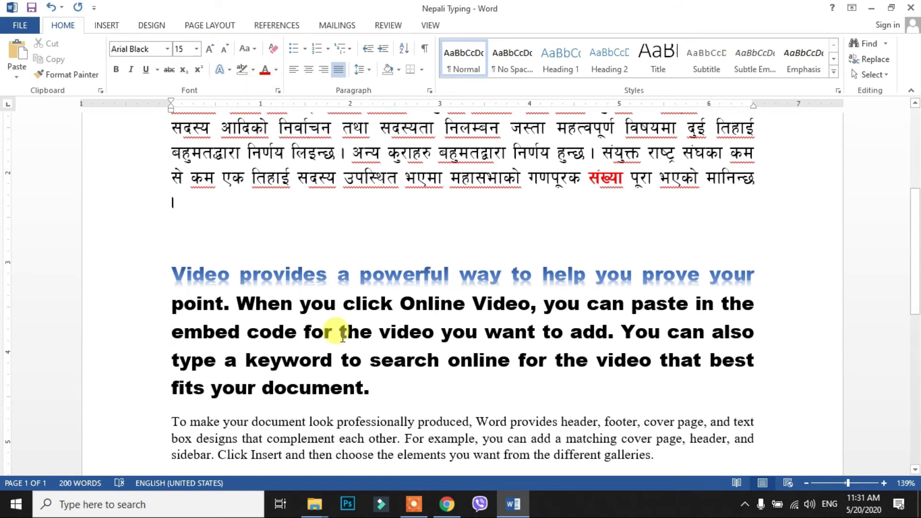
Step: Color the first English paragraph's text from "point." to its end dark blue and reset its font color to Automatic
{"action": "left_click_drag", "start_coordinate": [375, 393], "coordinate": [180, 309]}
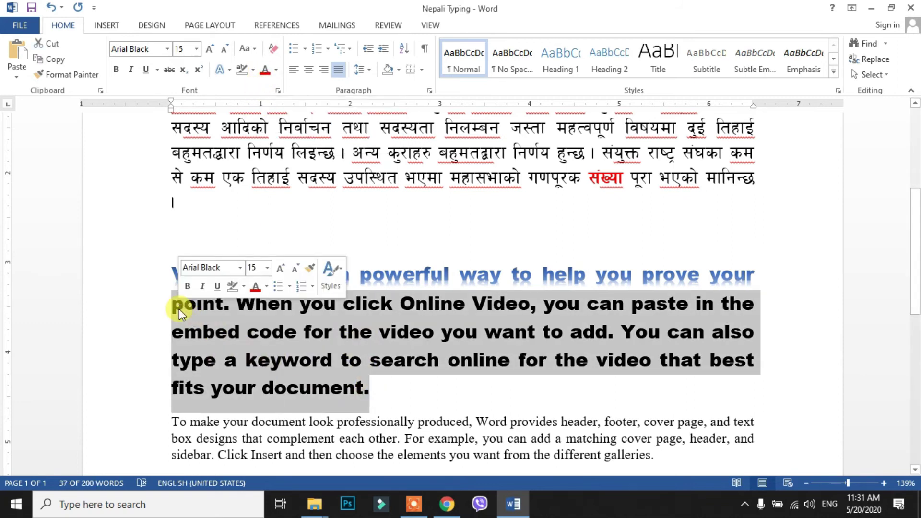
{"action": "left_click", "coordinate": [276, 70]}
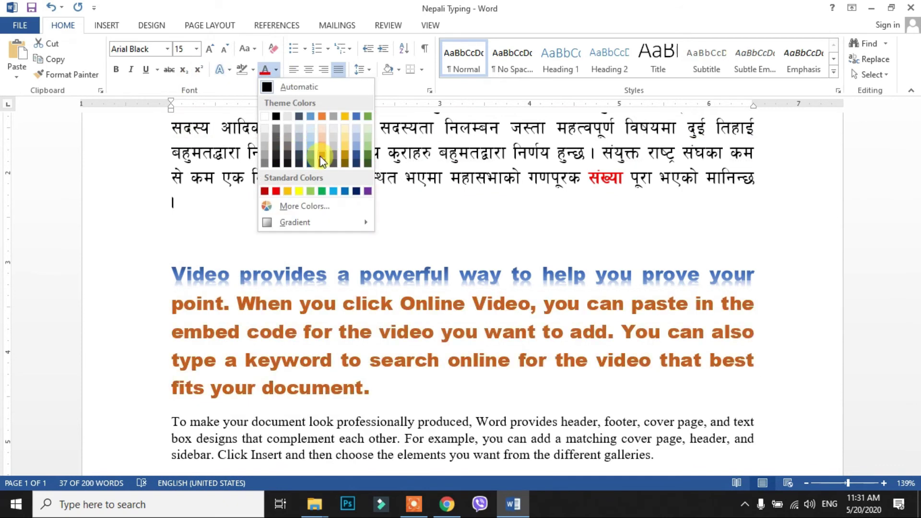
{"action": "left_click", "coordinate": [358, 156]}
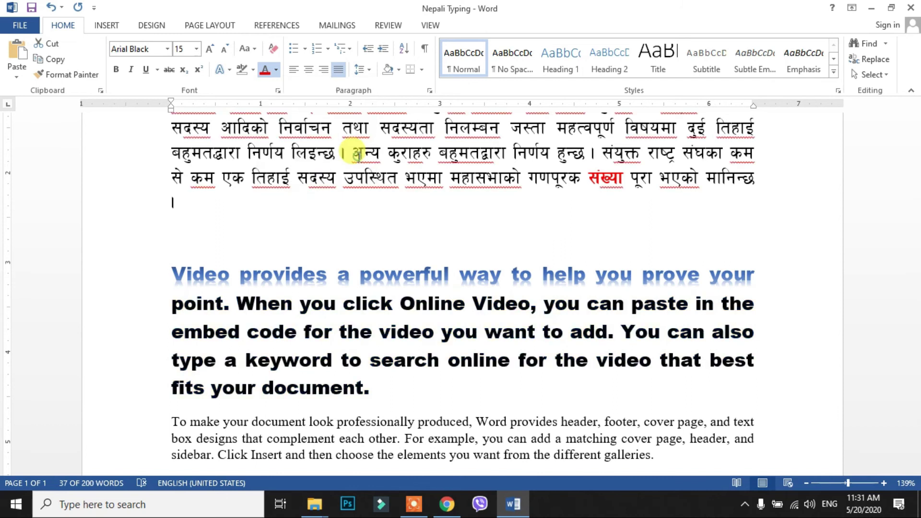
{"action": "left_click", "coordinate": [418, 399]}
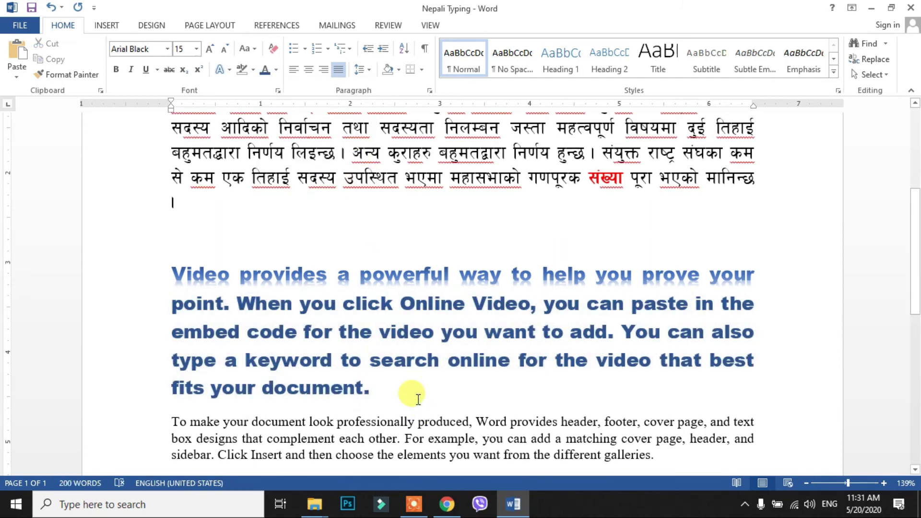
{"action": "left_click_drag", "start_coordinate": [407, 385], "coordinate": [173, 304]}
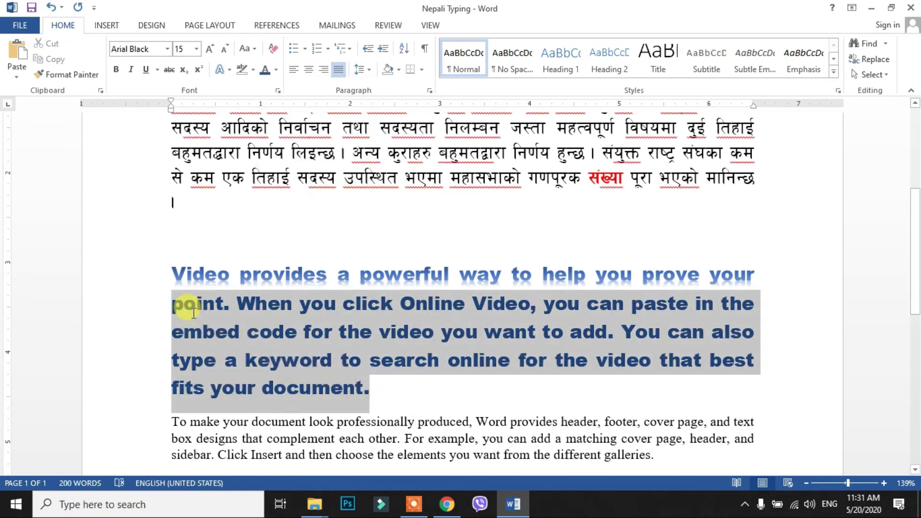
{"action": "left_click", "coordinate": [276, 70]}
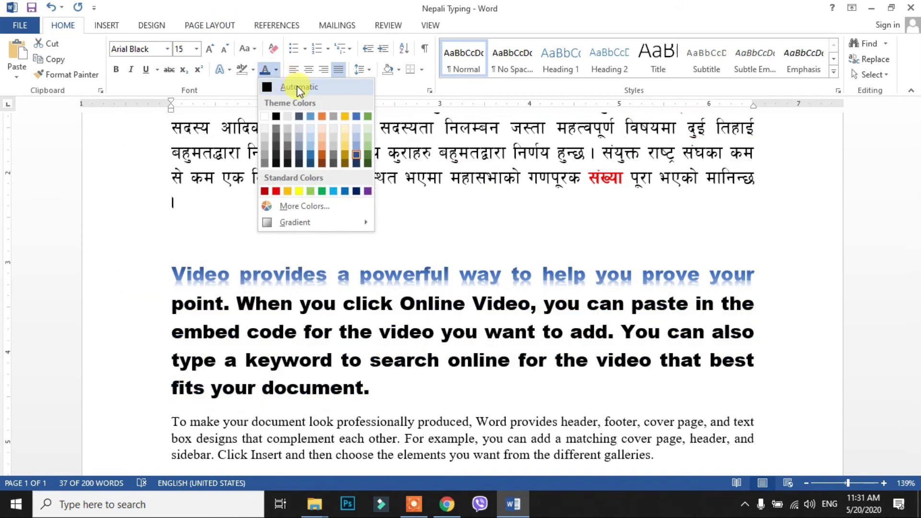
{"action": "left_click", "coordinate": [298, 86]}
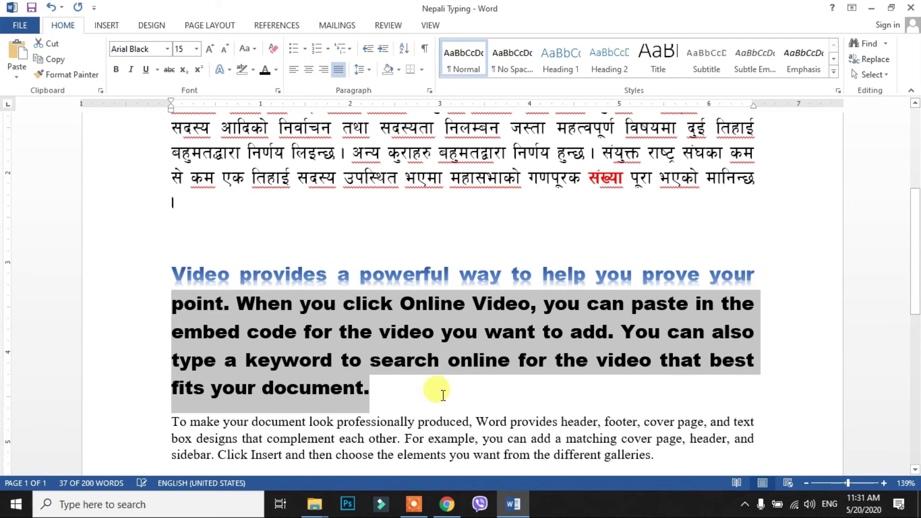
{"action": "left_click", "coordinate": [257, 53]}
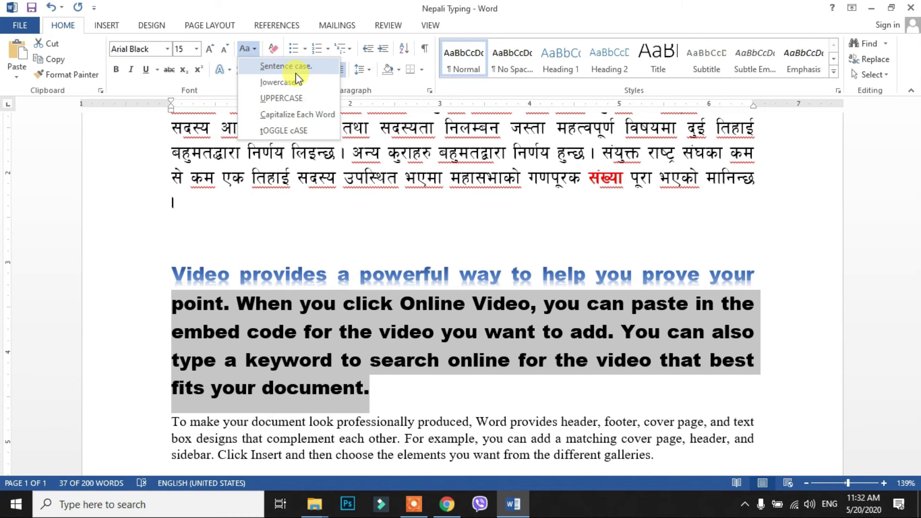
{"action": "left_click", "coordinate": [451, 399]}
{"action": "scroll", "coordinate": [448, 391], "scroll_direction": "down", "scroll_amount": 5}
{"action": "left_click", "coordinate": [582, 280]}
{"action": "double_click", "coordinate": [690, 306]}
{"action": "left_click", "coordinate": [320, 277]}
Step: Select the paragraph starting "To make your document" and change its case to Sentence case, followed by lowercase
{"action": "left_click_drag", "start_coordinate": [175, 239], "coordinate": [726, 270]}
{"action": "scroll", "coordinate": [726, 269], "scroll_direction": "up", "scroll_amount": 3}
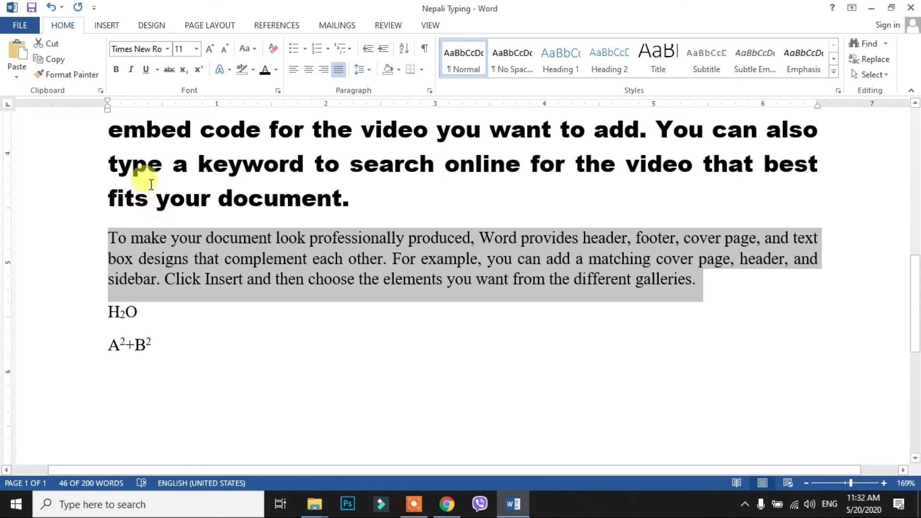
{"action": "left_click", "coordinate": [247, 49]}
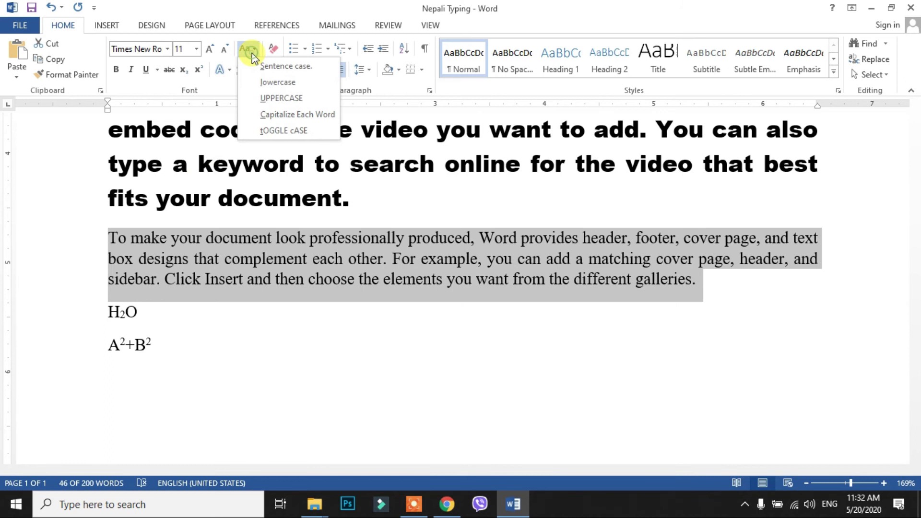
{"action": "left_click", "coordinate": [287, 68]}
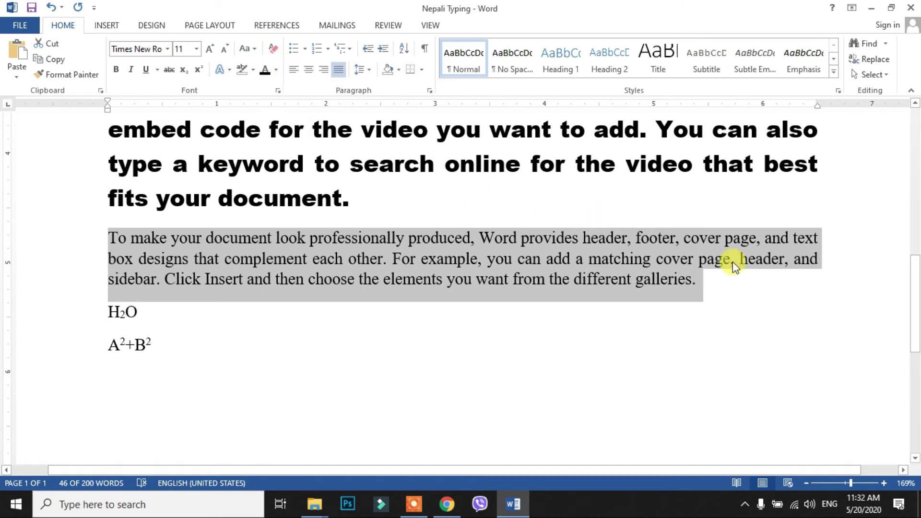
{"action": "left_click", "coordinate": [250, 49]}
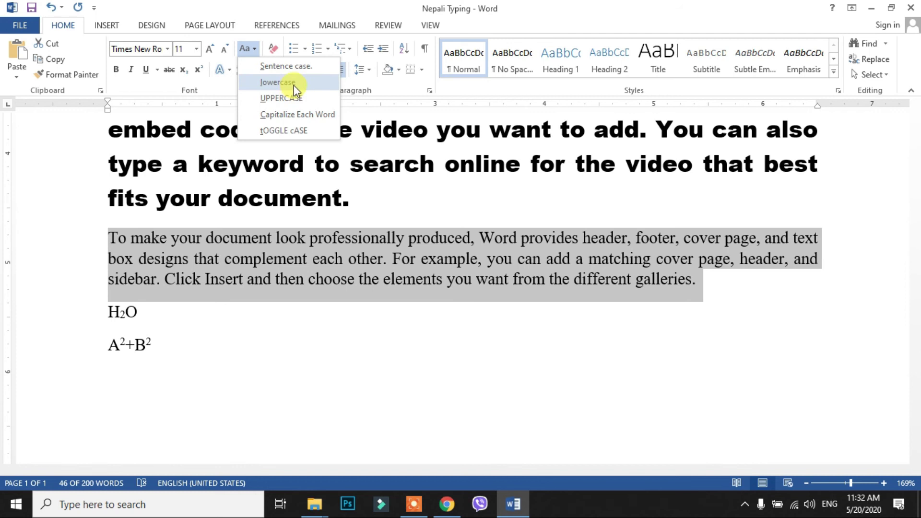
{"action": "left_click", "coordinate": [278, 82]}
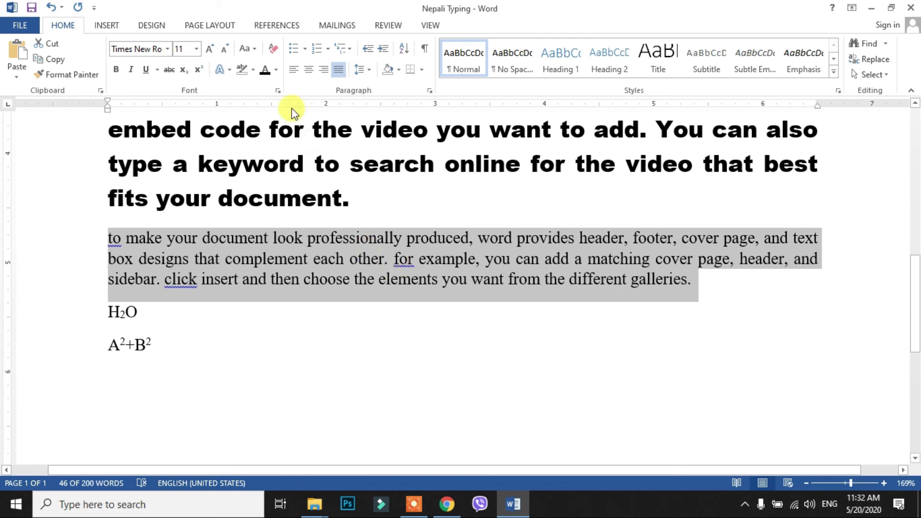
Step: Change the selected "To make your document" paragraph to UPPERCASE, followed by Capitalize Each Word
{"action": "left_click", "coordinate": [254, 48]}
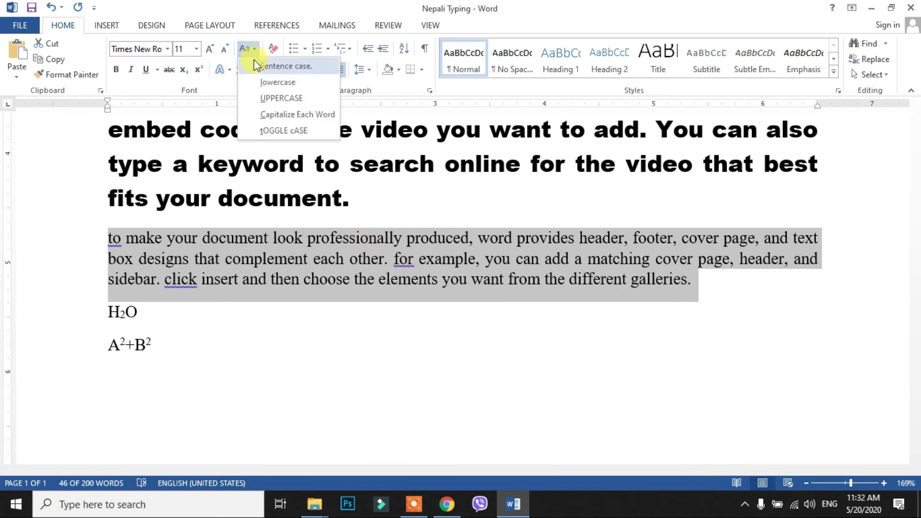
{"action": "left_click", "coordinate": [297, 100]}
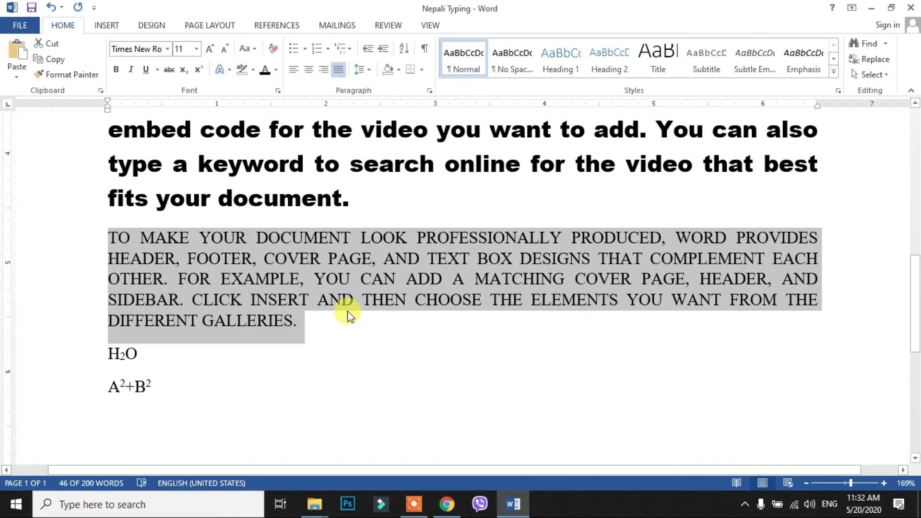
{"action": "left_click", "coordinate": [255, 48]}
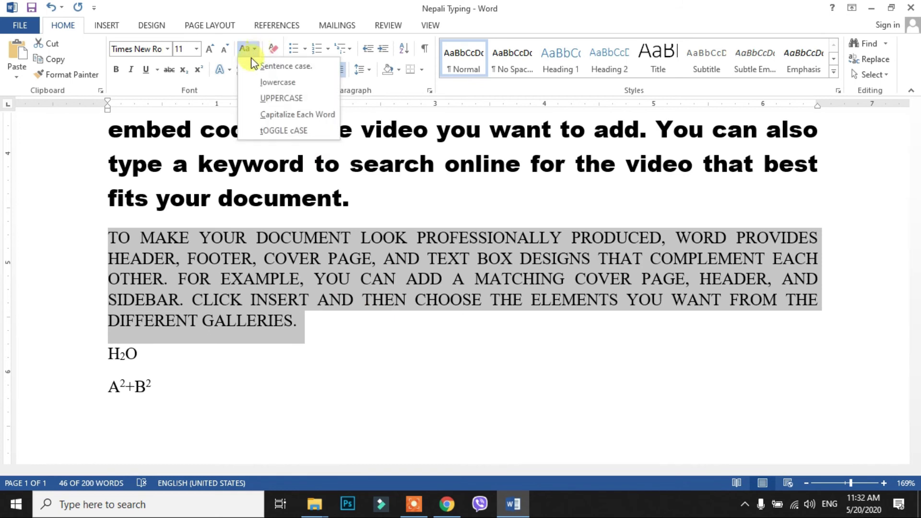
{"action": "left_click", "coordinate": [281, 115]}
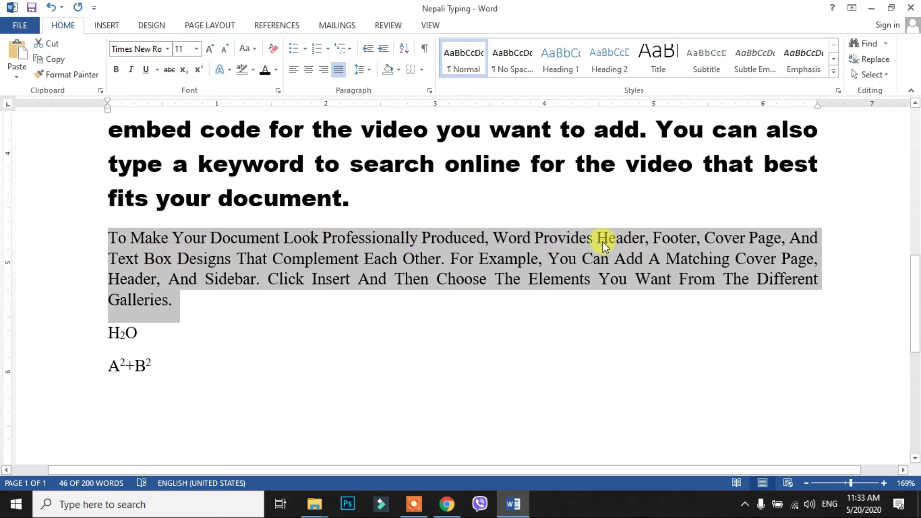
Step: Apply tOGGLE cASE to the selected "To make your document" paragraph and return it to Sentence case
{"action": "left_click", "coordinate": [254, 50]}
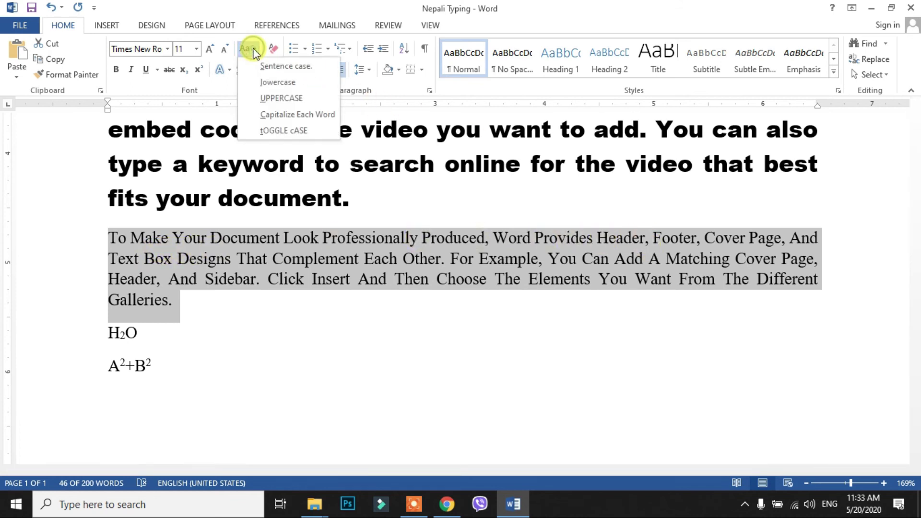
{"action": "left_click", "coordinate": [286, 133]}
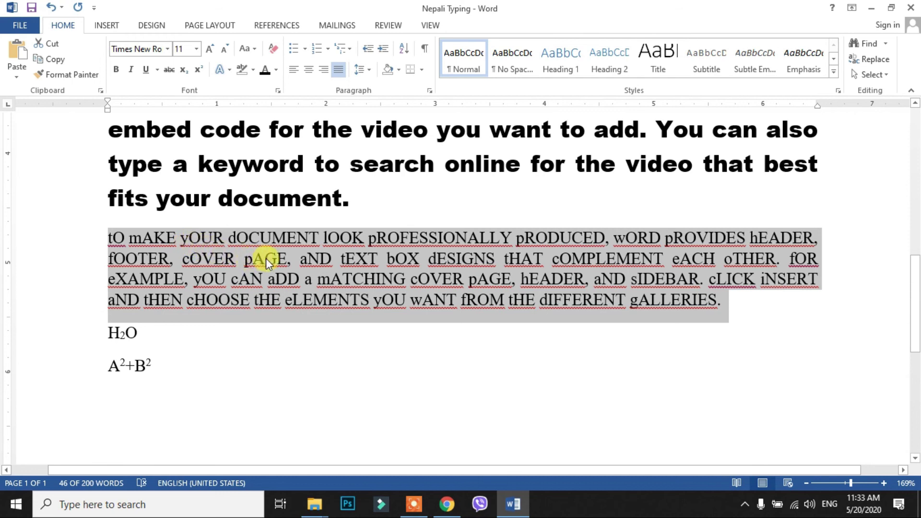
{"action": "left_click", "coordinate": [249, 51]}
{"action": "left_click", "coordinate": [276, 66]}
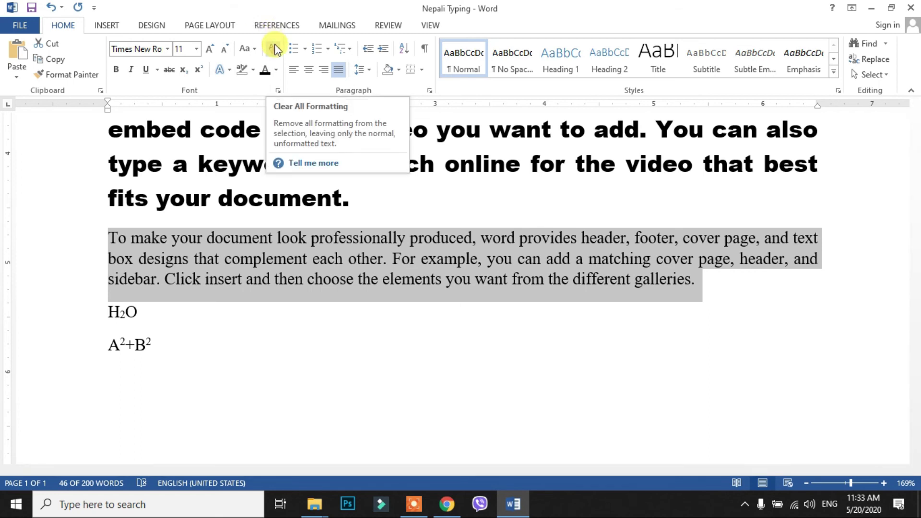
Step: Clear all formatting from the whole paragraph starting "Video provides a powerful way"
{"action": "scroll", "coordinate": [336, 259], "scroll_direction": "up", "scroll_amount": 8}
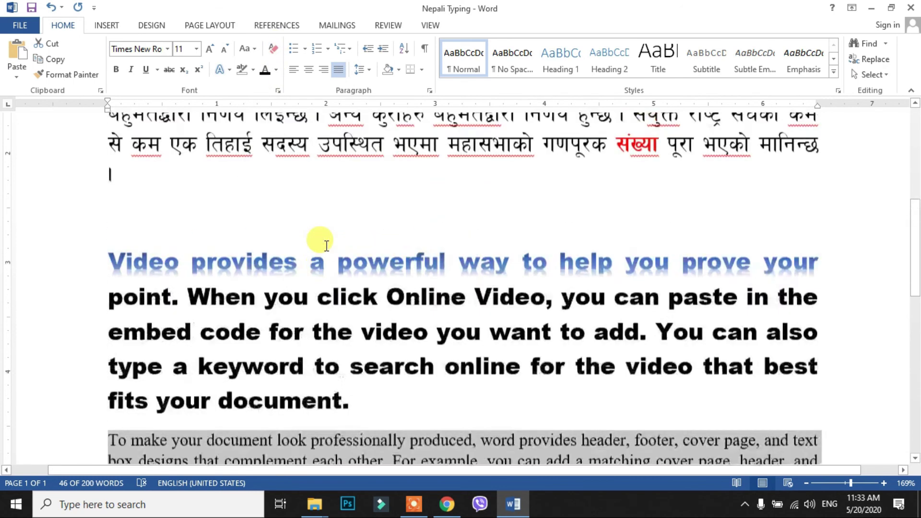
{"action": "scroll", "coordinate": [325, 244], "scroll_direction": "down", "scroll_amount": 5}
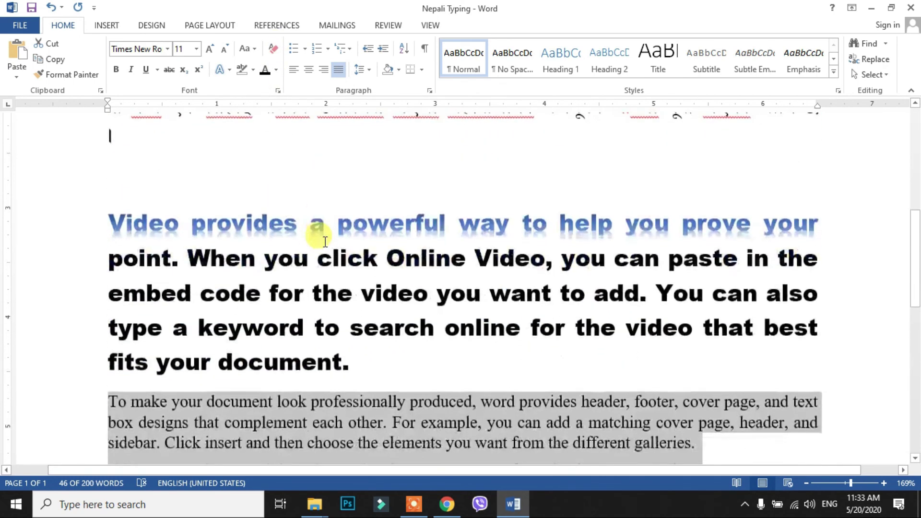
{"action": "left_click_drag", "start_coordinate": [388, 360], "coordinate": [113, 224]}
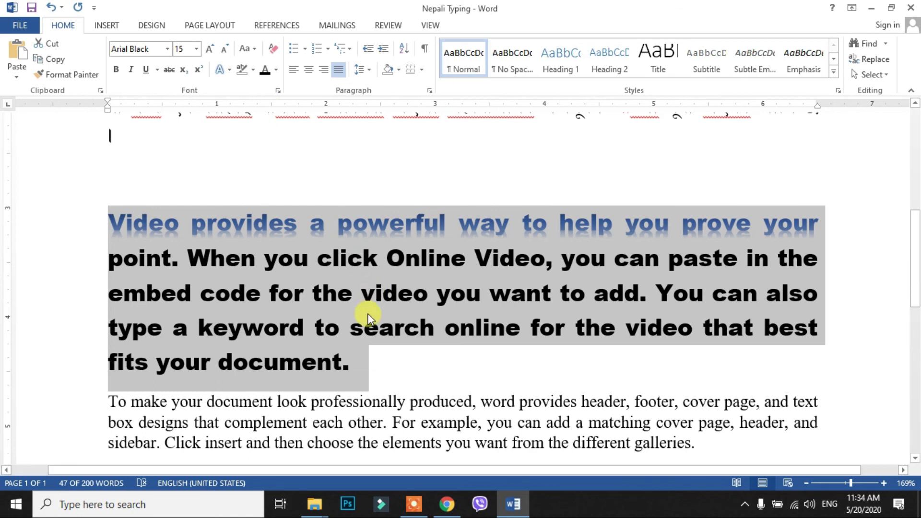
{"action": "left_click", "coordinate": [273, 48]}
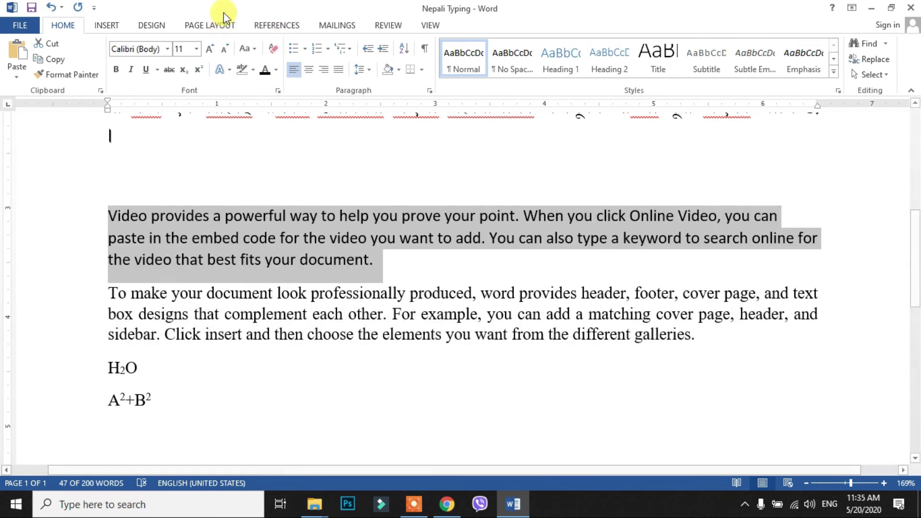